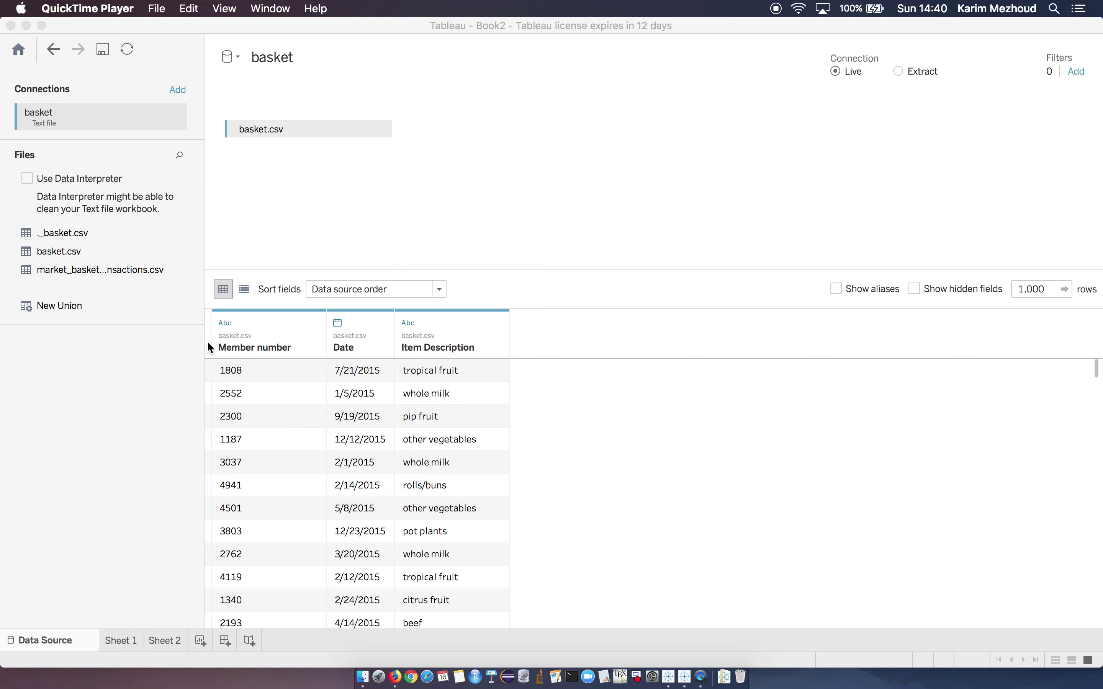
left_click(226, 325)
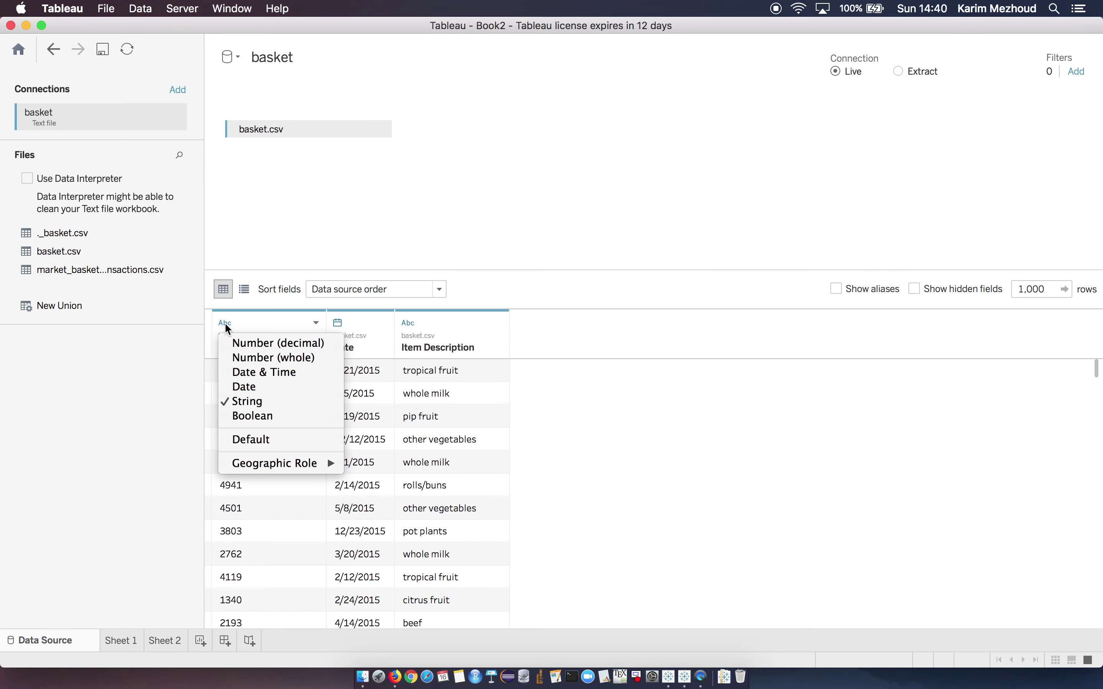
left_click(166, 351)
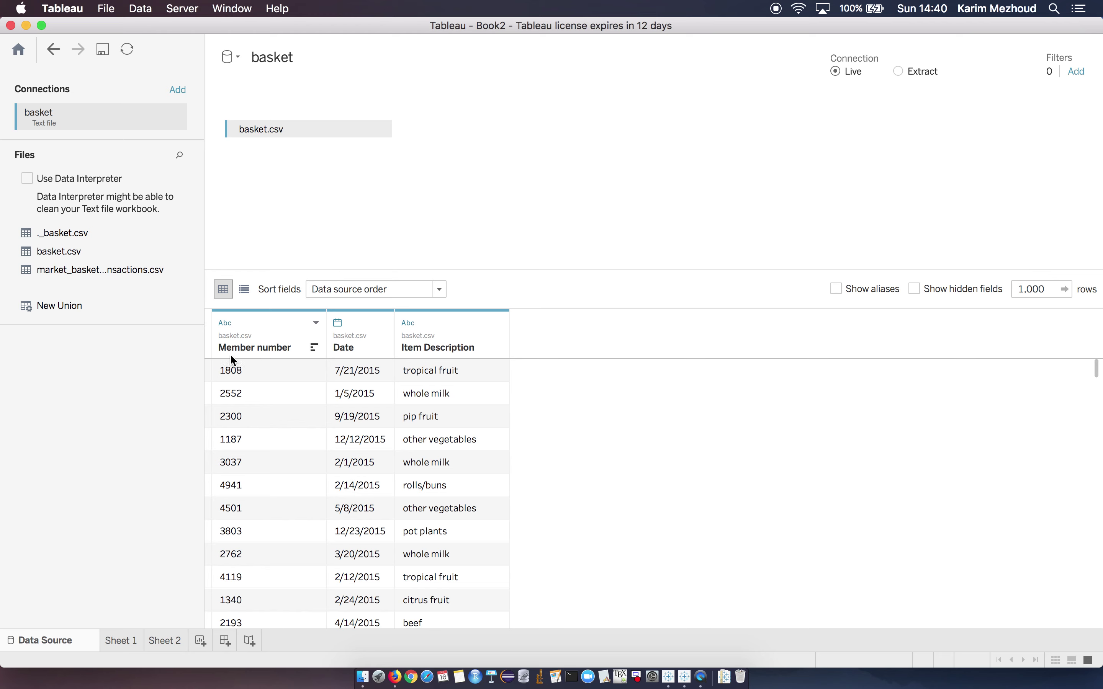
left_click(225, 323)
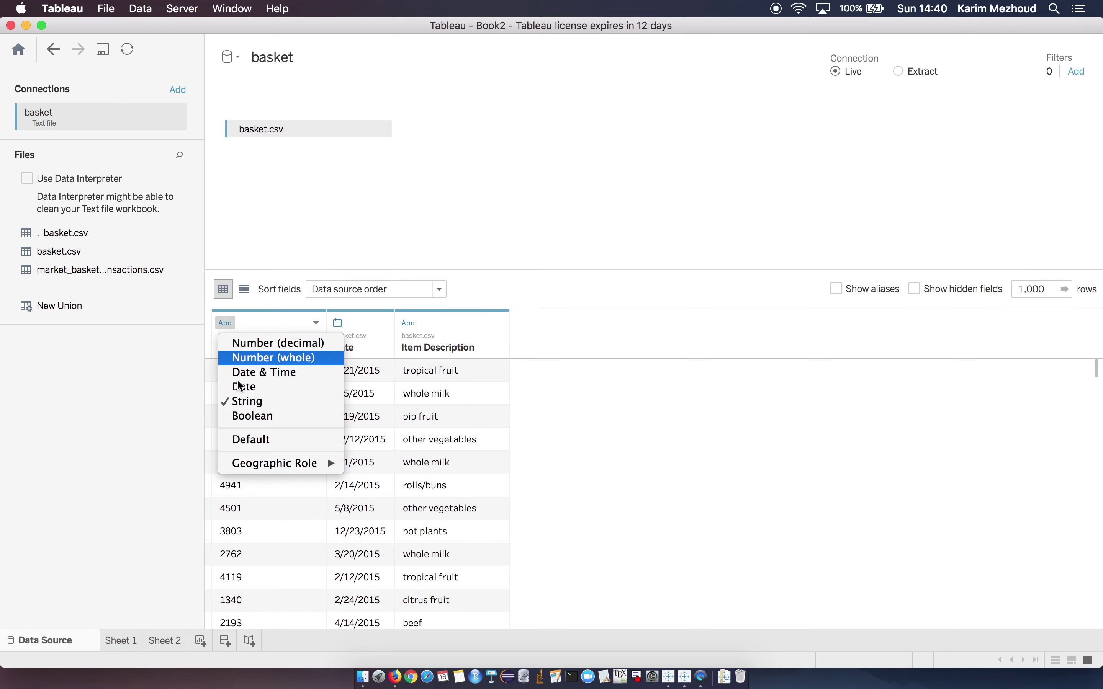
left_click(163, 392)
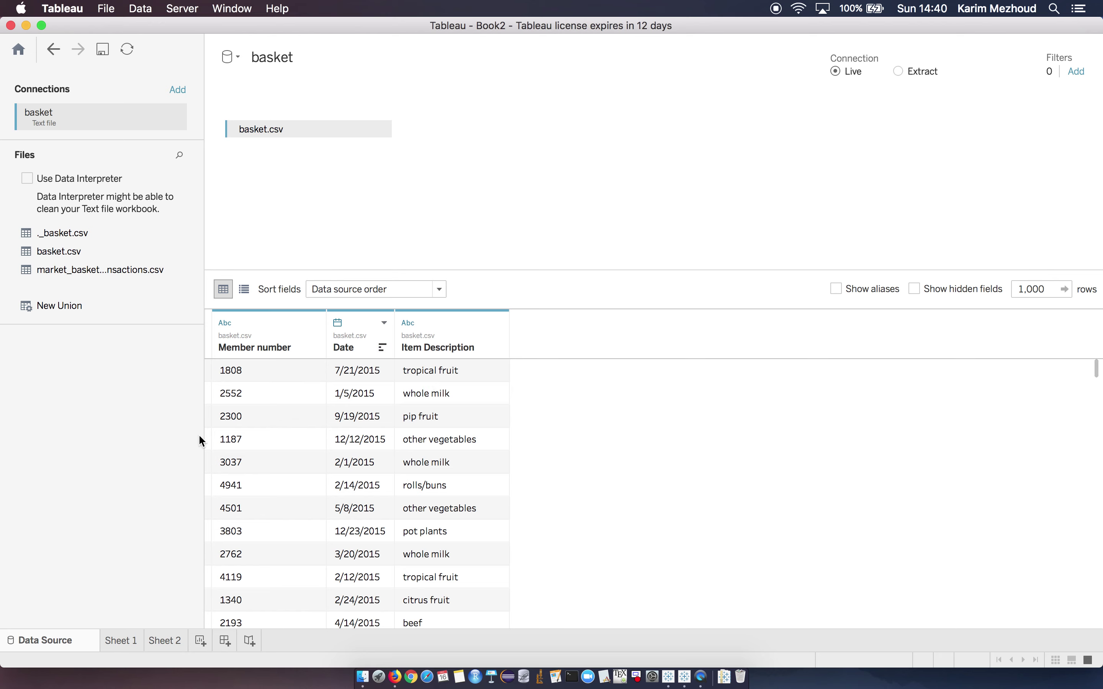
Step: In Sheet 1, lay out Member number as columns, with Item Description and the year of Date as rows
left_click(123, 647)
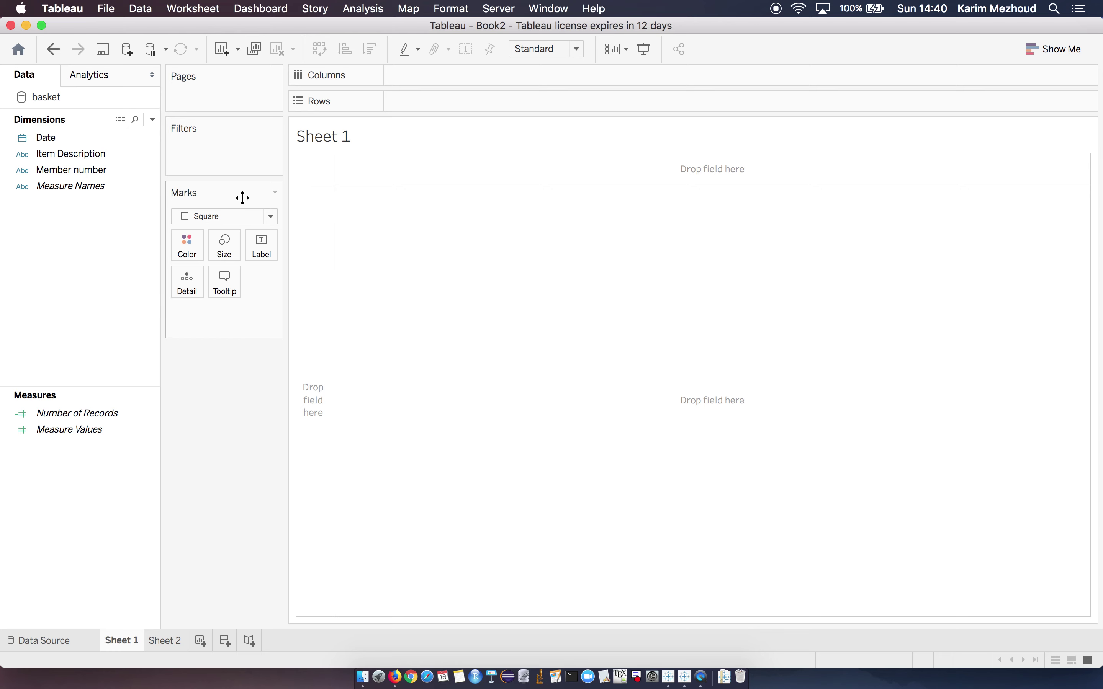
left_click(89, 141)
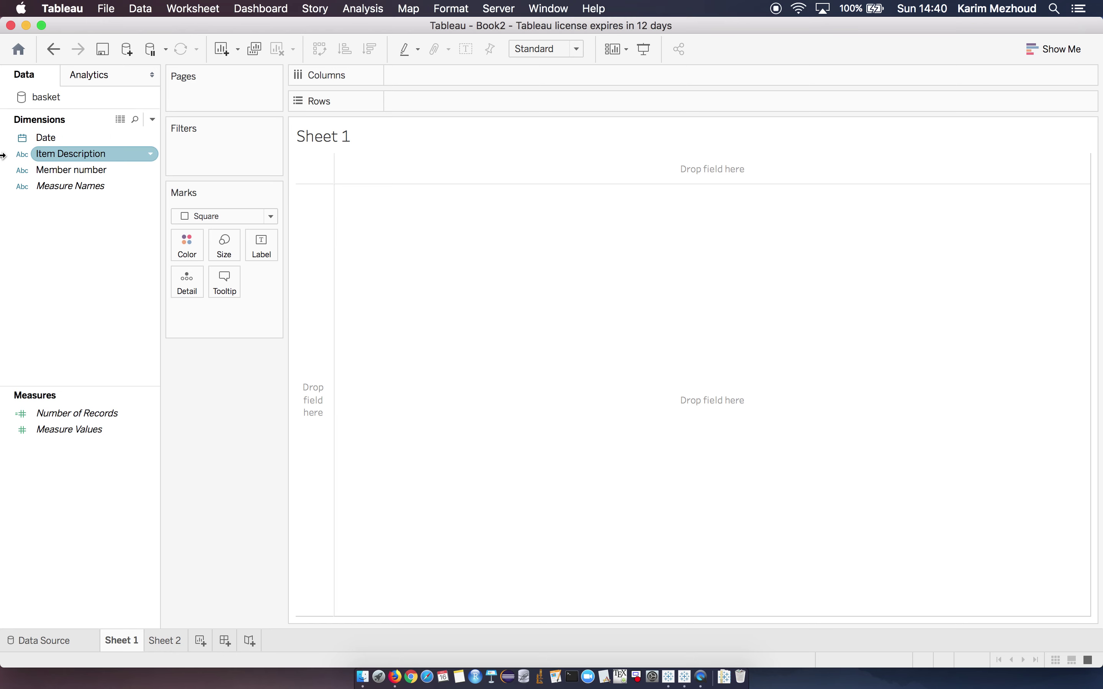
left_click_drag(72, 169, 430, 80)
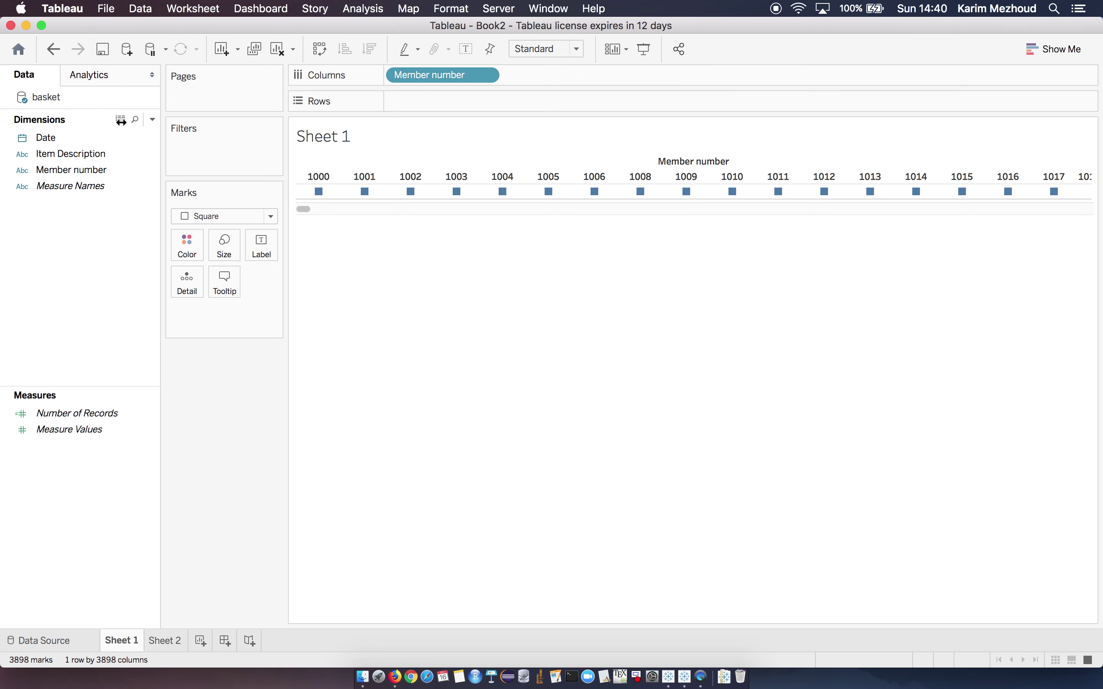
left_click(80, 170)
mouse_move(68, 157)
left_mouse_down()
mouse_move(494, 108)
mouse_move(460, 111)
left_mouse_up()
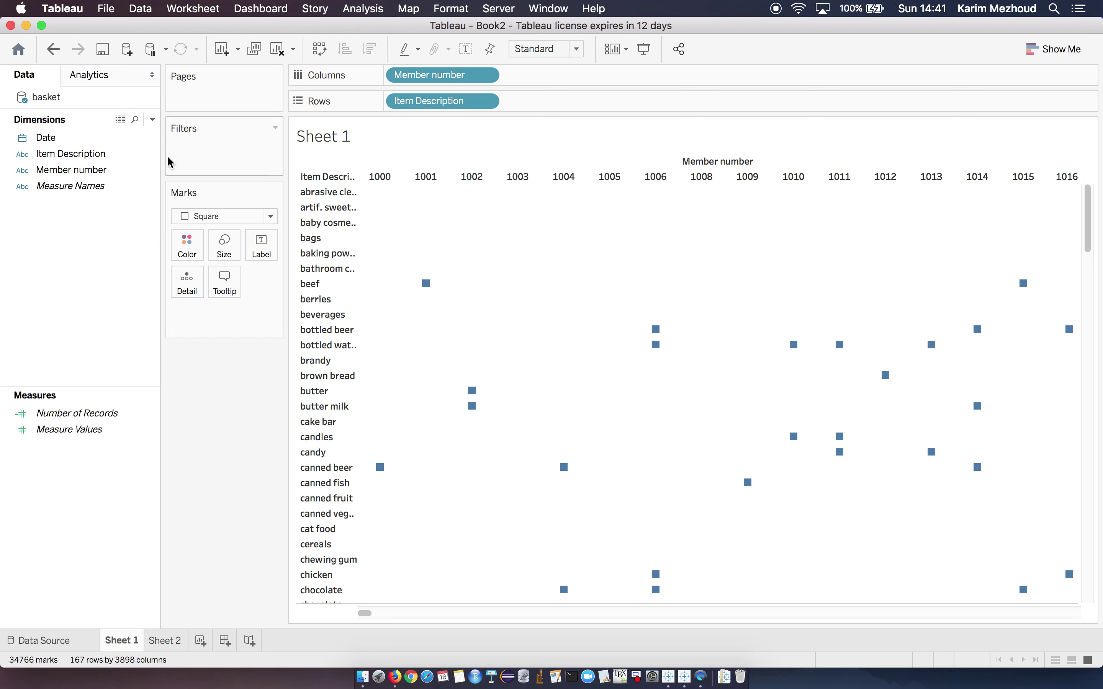
left_click_drag(53, 147, 564, 111)
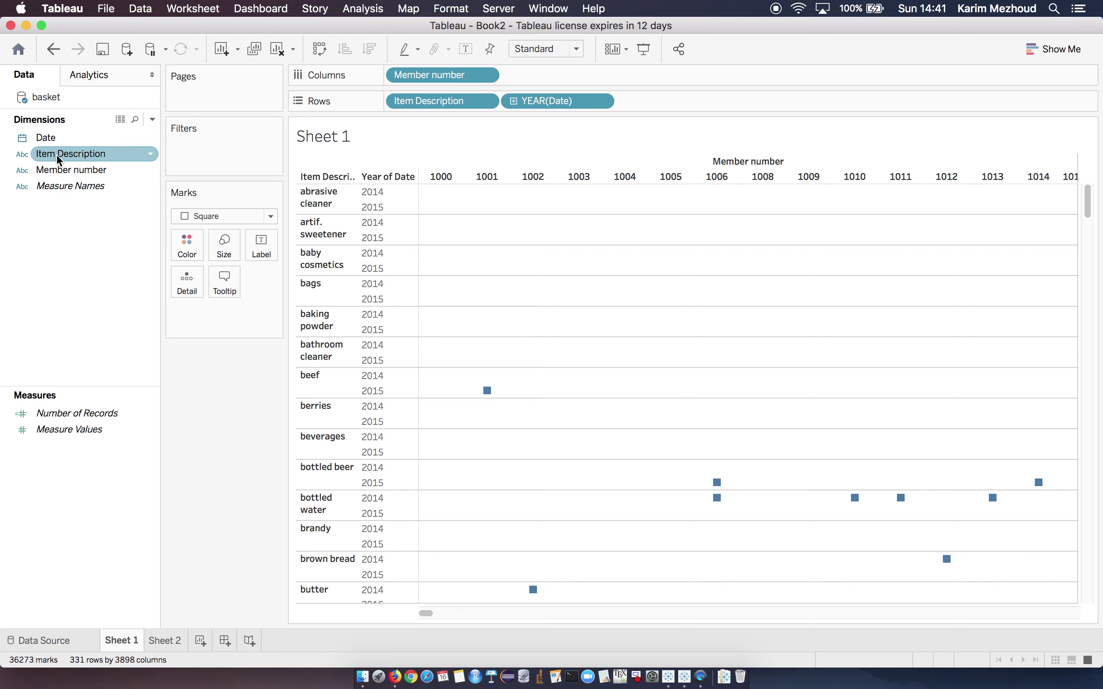
Step: Add Item Description to the marks as a Count measure and use it to color the squares
left_click_drag(58, 159, 217, 328)
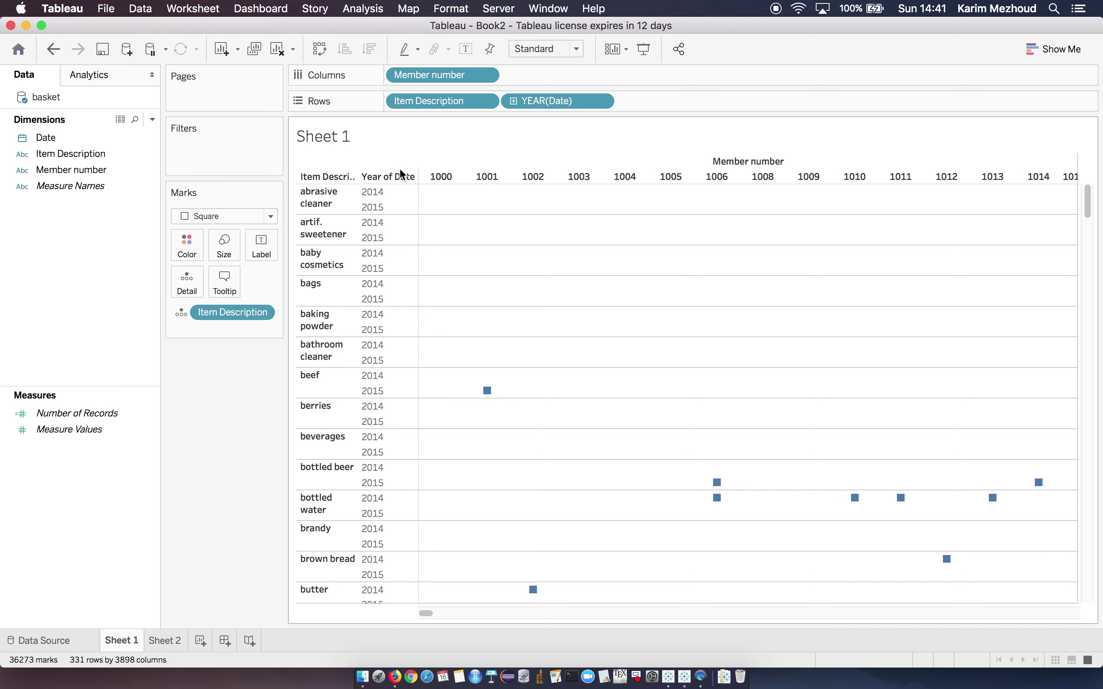
left_click(263, 314)
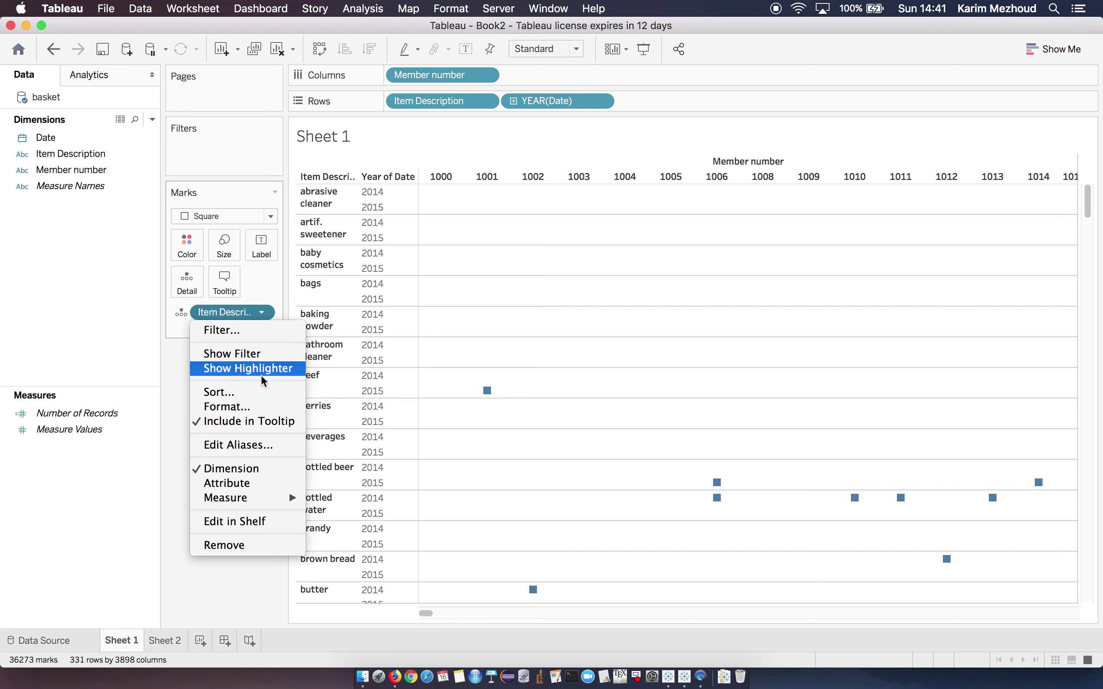
mouse_move(251, 500)
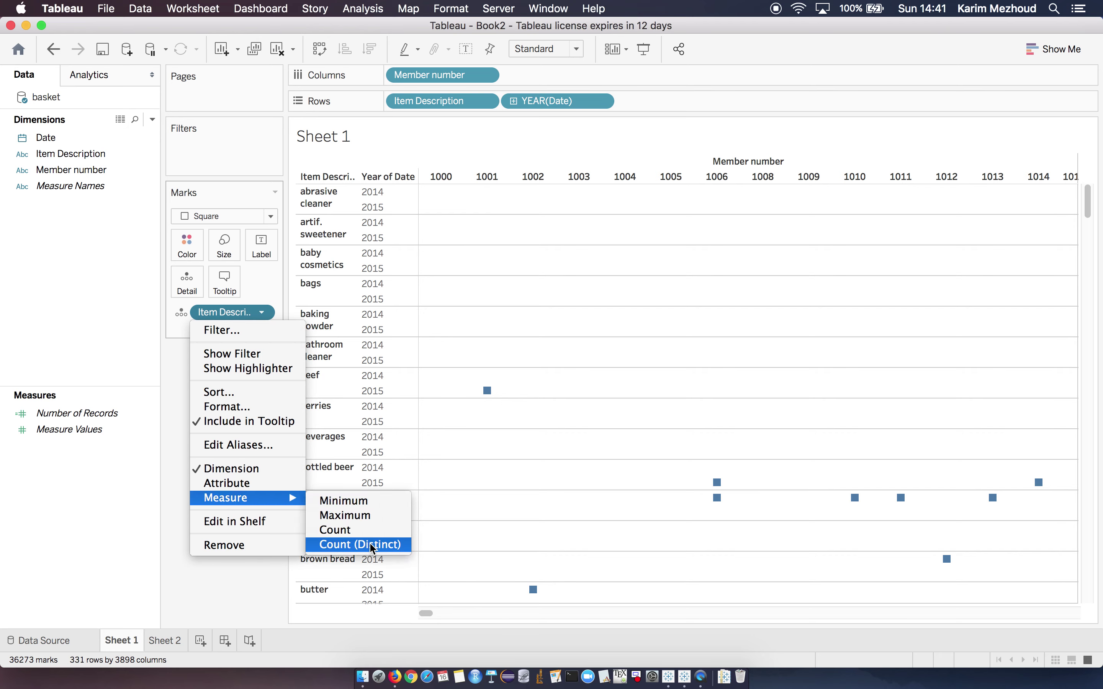
left_click(333, 531)
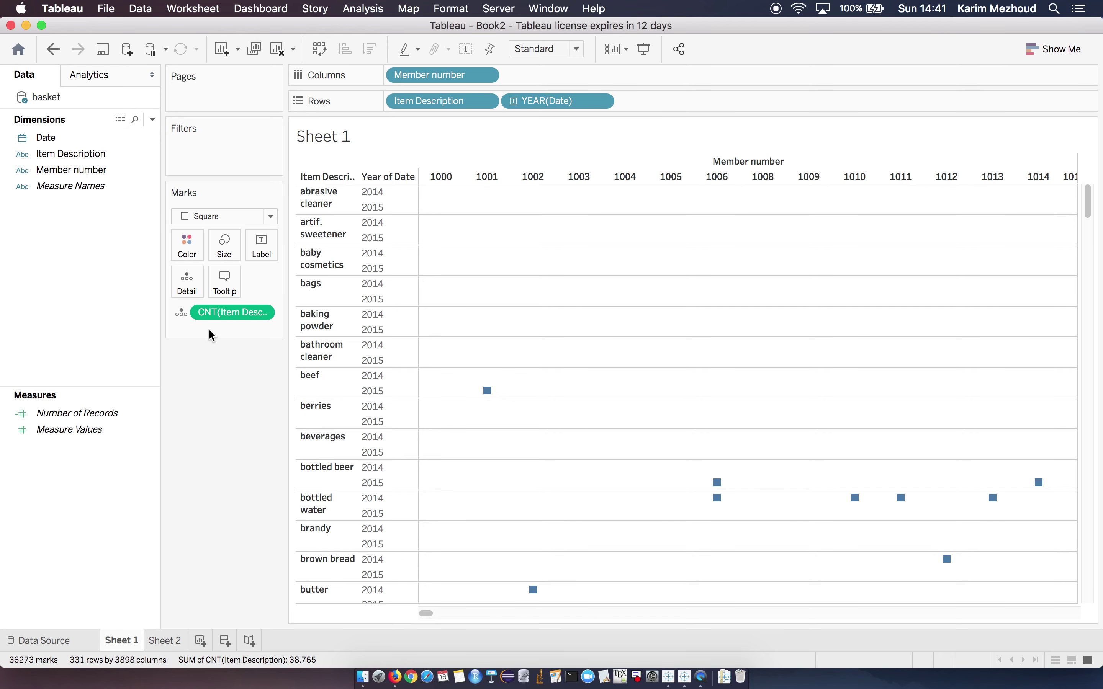
left_click_drag(230, 314, 194, 246)
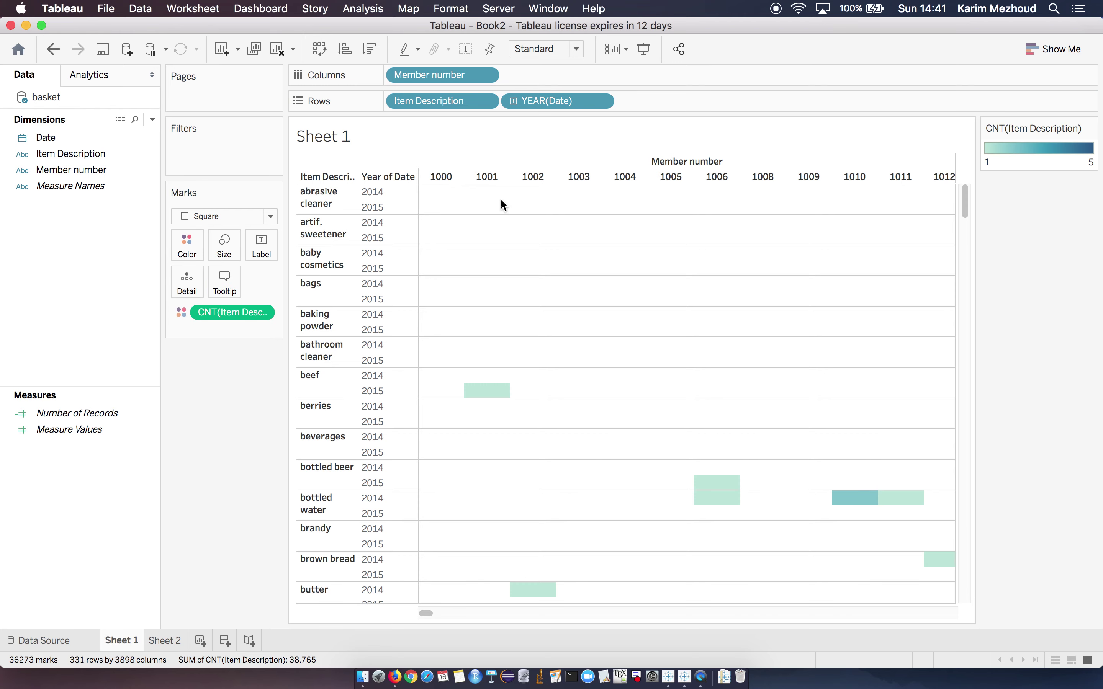
mouse_move(504, 394)
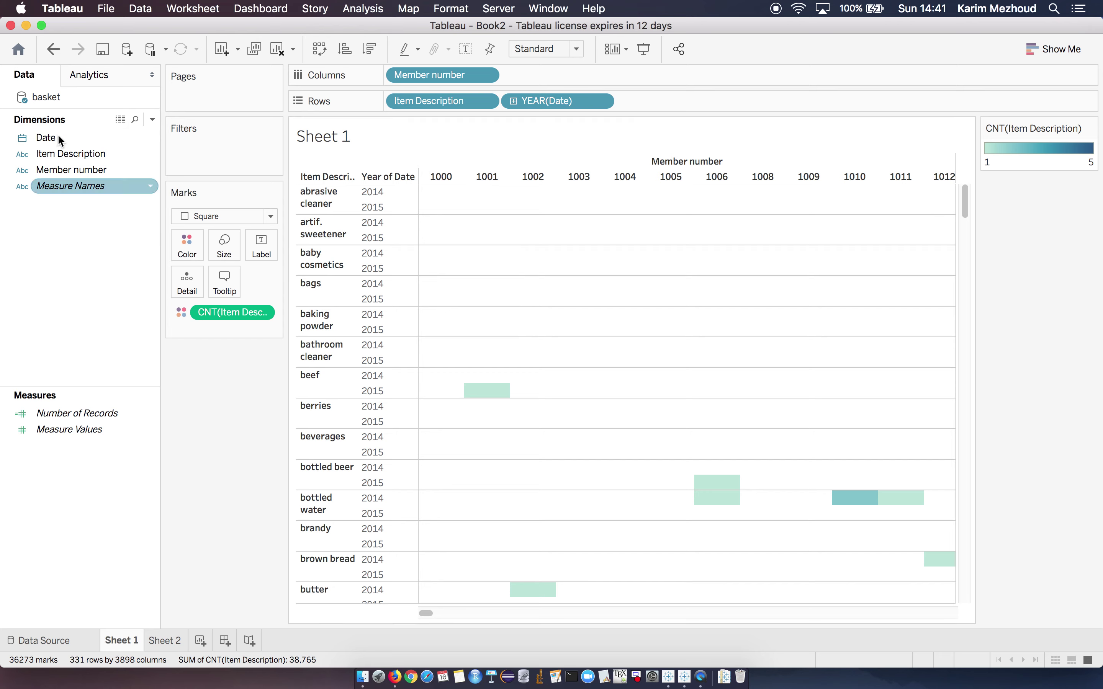
Step: Add a second Item Description to the marks as a Count measure and show it as the squares' label
left_click_drag(47, 156, 203, 328)
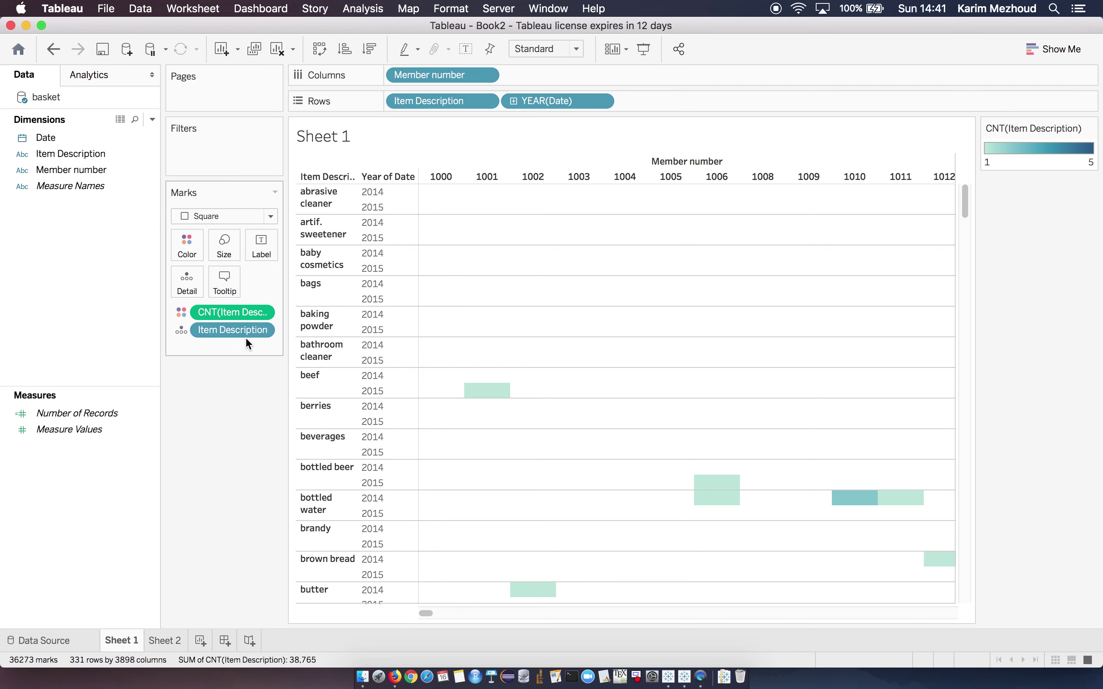
left_click(263, 330)
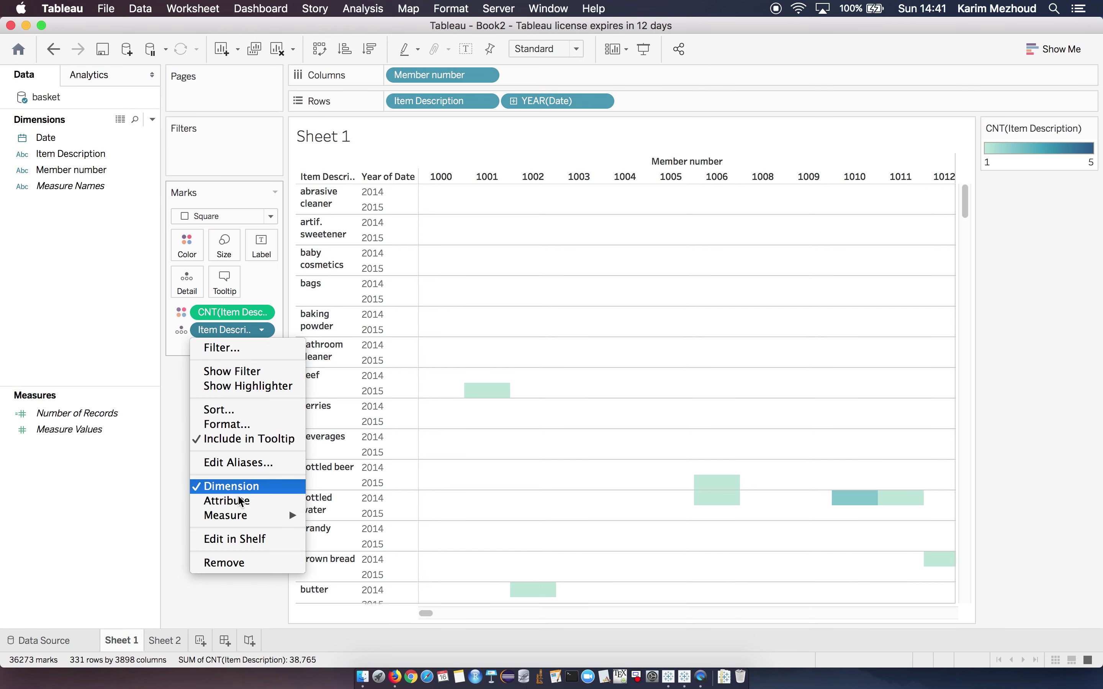
mouse_move(244, 519)
left_click(346, 547)
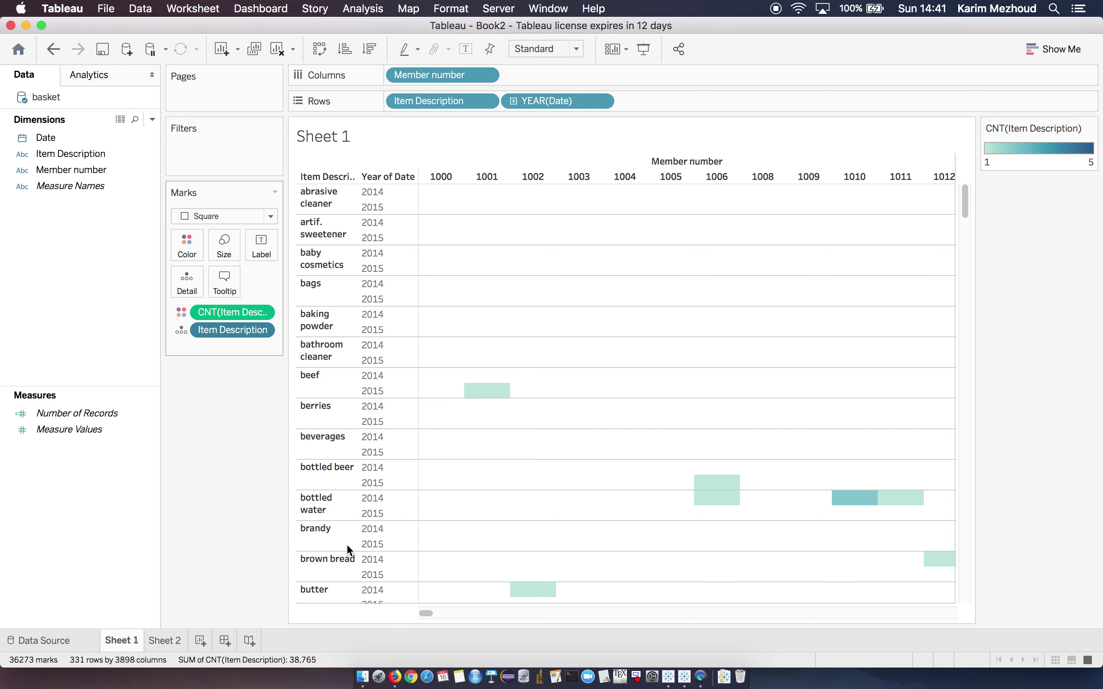
left_click_drag(214, 333, 270, 256)
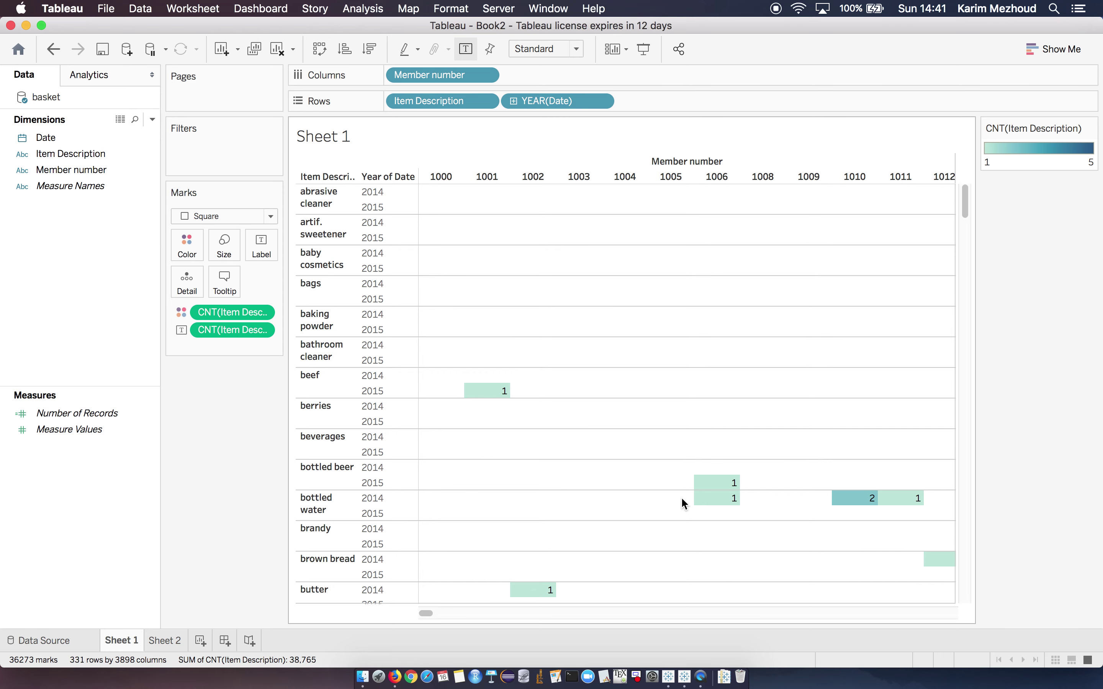
mouse_move(756, 498)
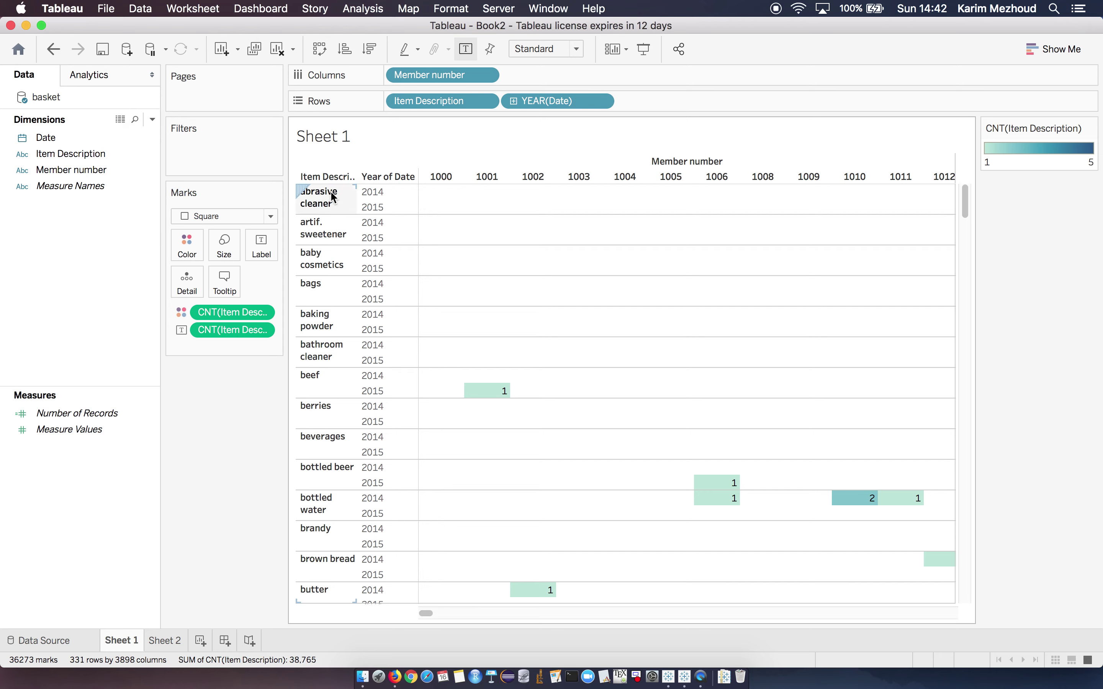
Step: Sort the Item Description rows in descending order by the count of the Item Description field
left_click(485, 102)
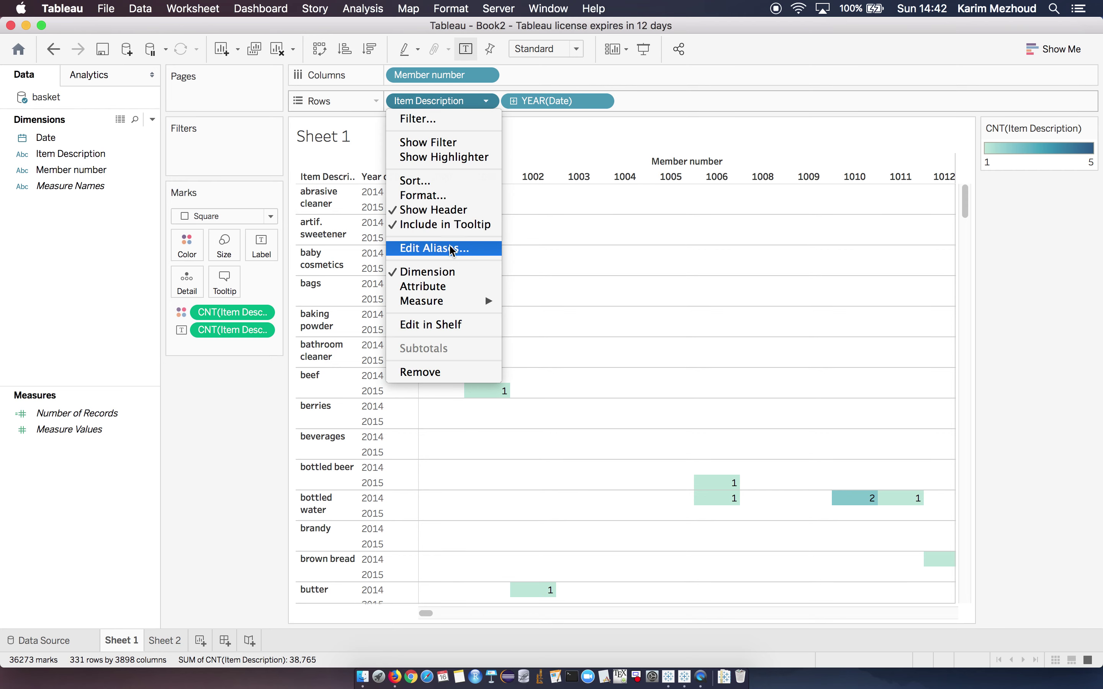
left_click(445, 180)
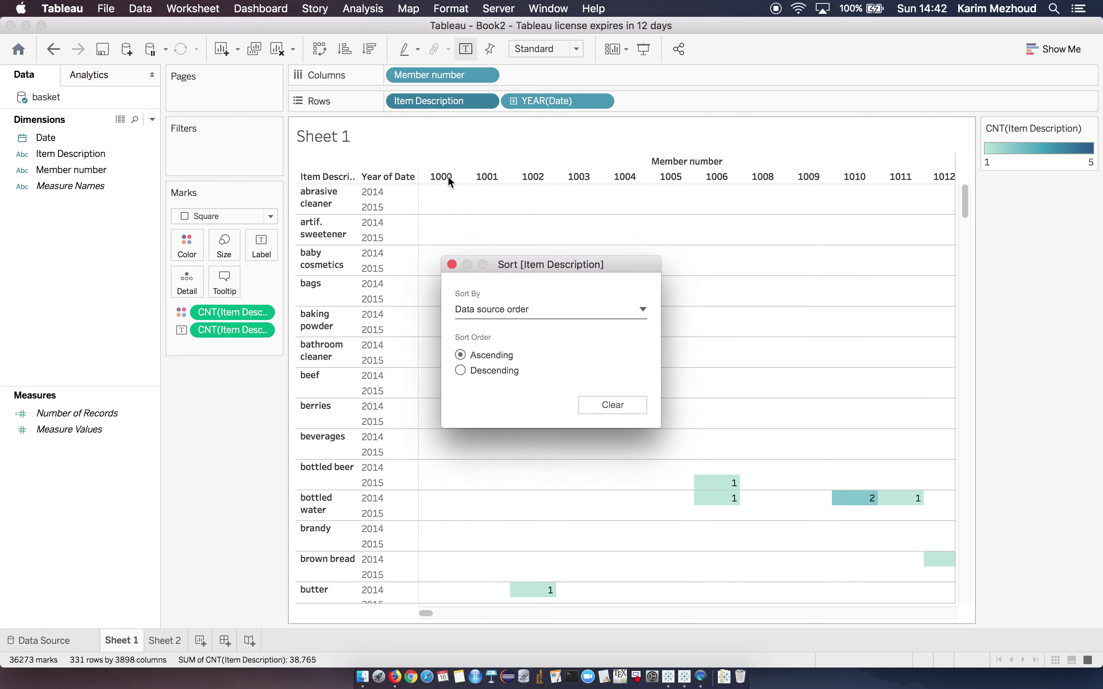
left_click(501, 370)
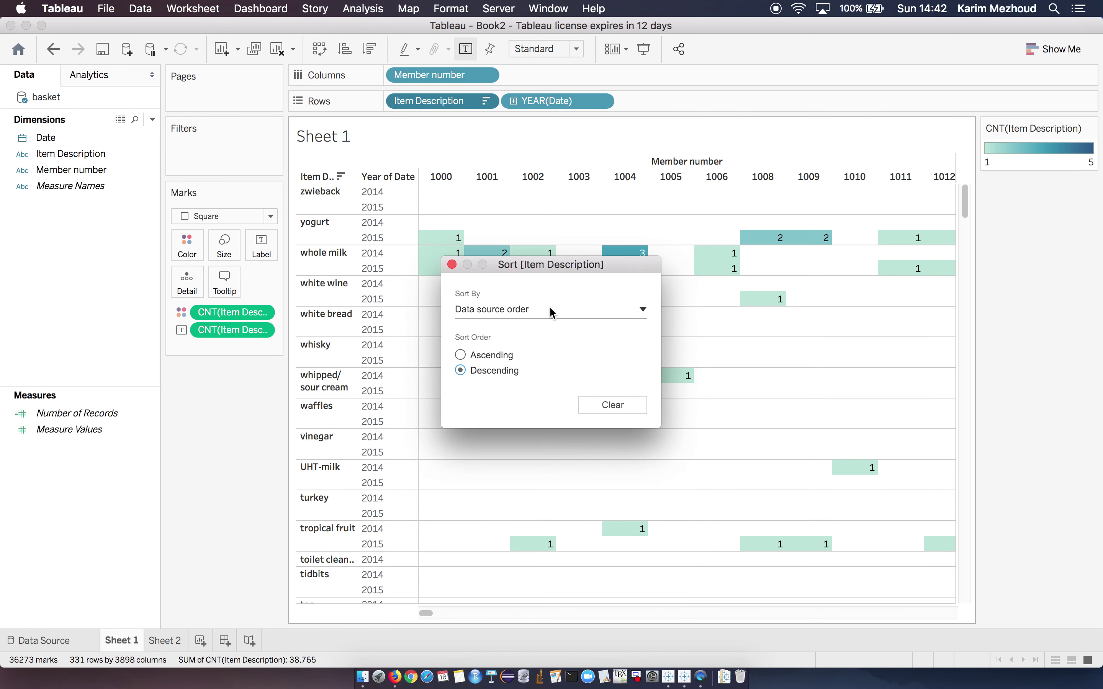
left_click(549, 305)
left_click(492, 359)
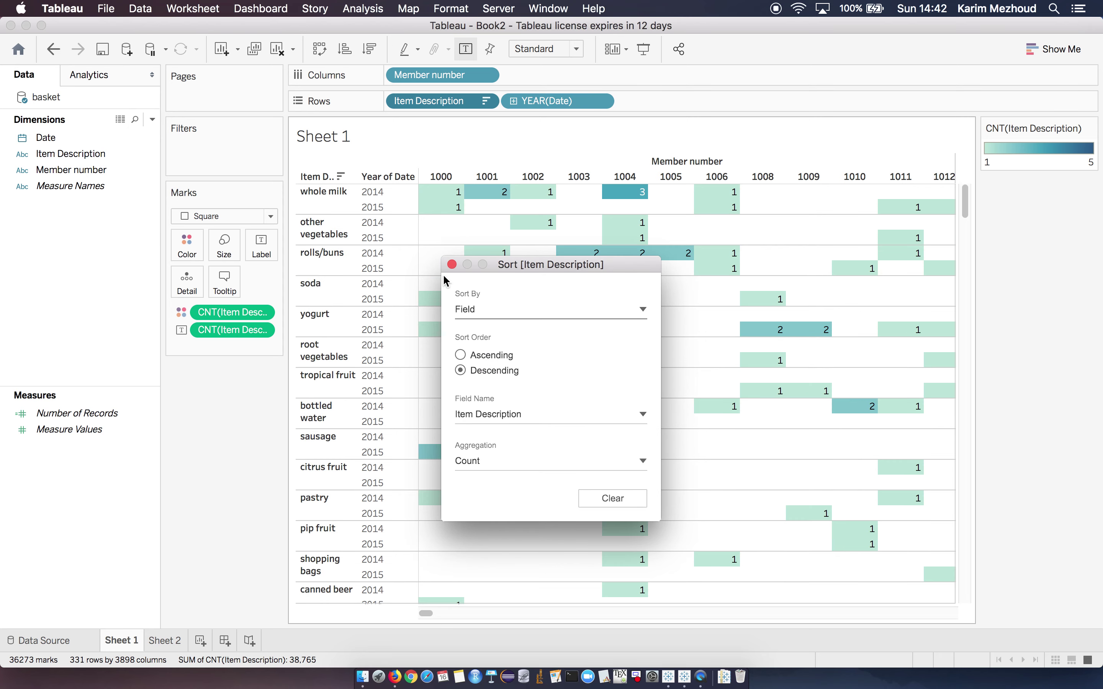
left_click(453, 264)
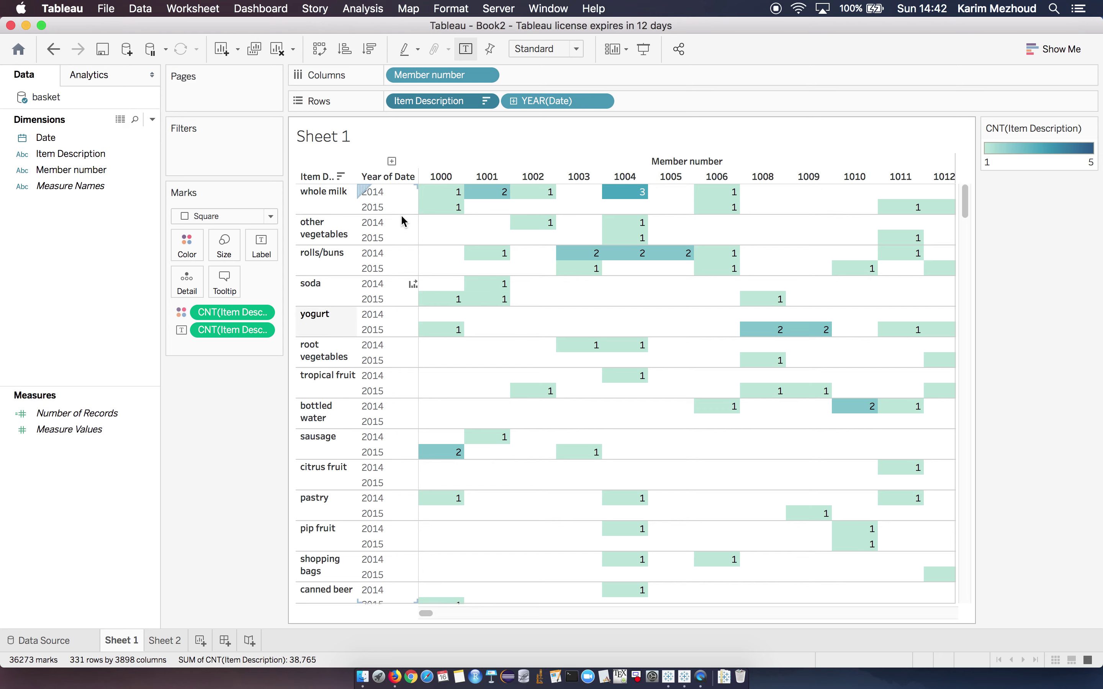
Step: Sort the Member number columns by the Item Description field with the Count aggregation
left_click(487, 76)
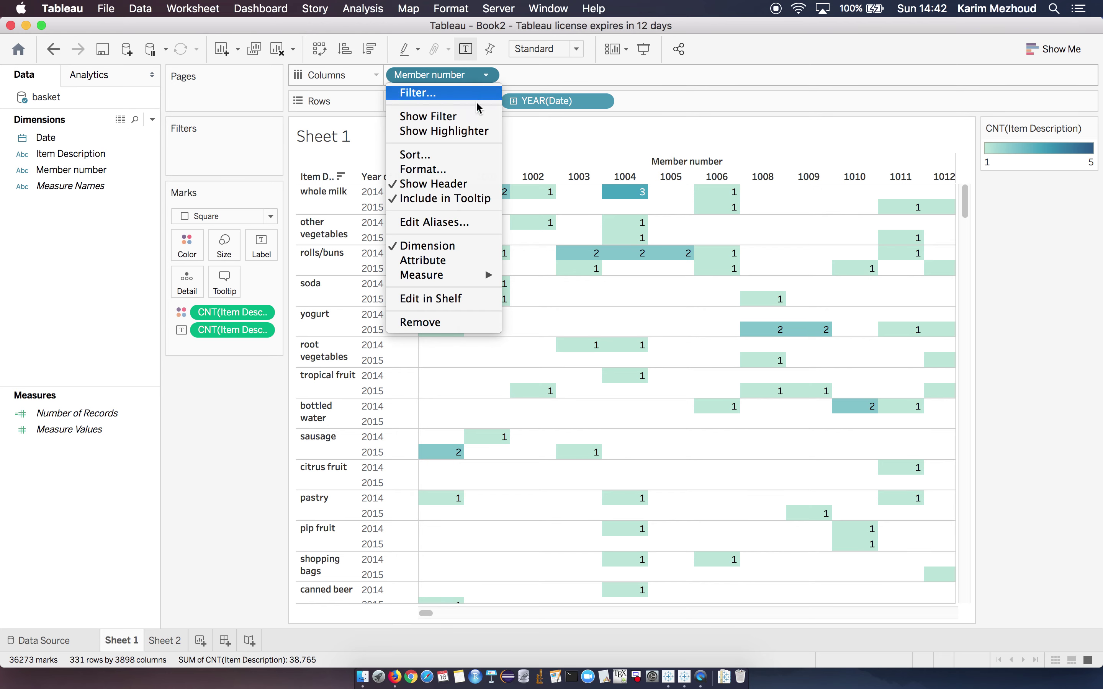
mouse_move(454, 275)
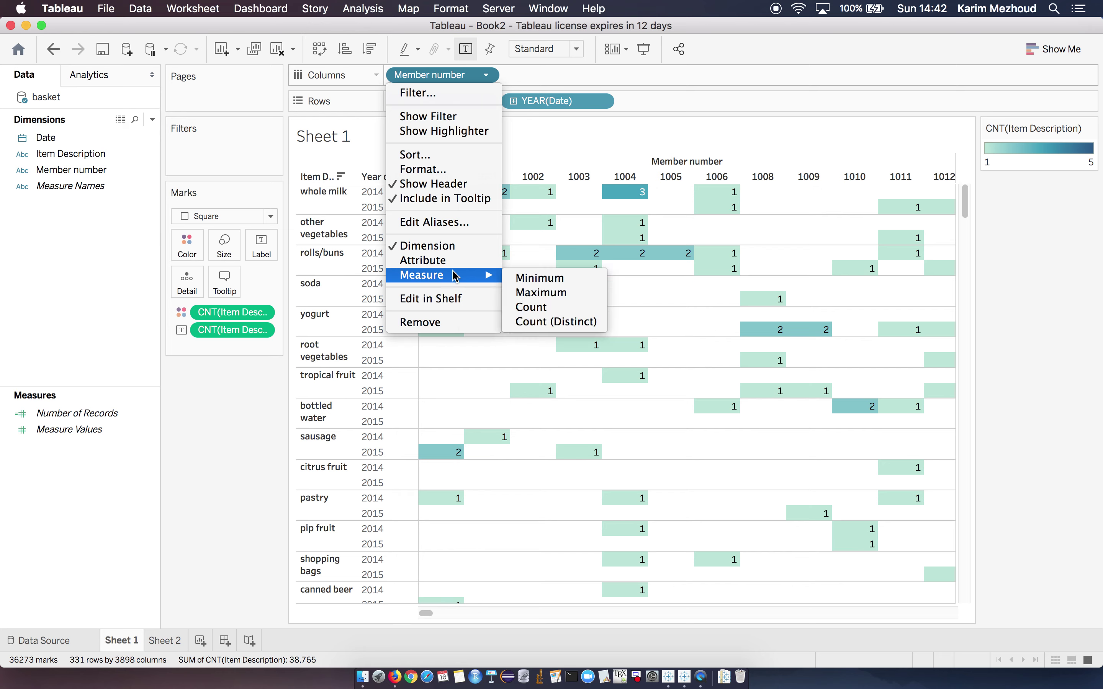
left_click(439, 156)
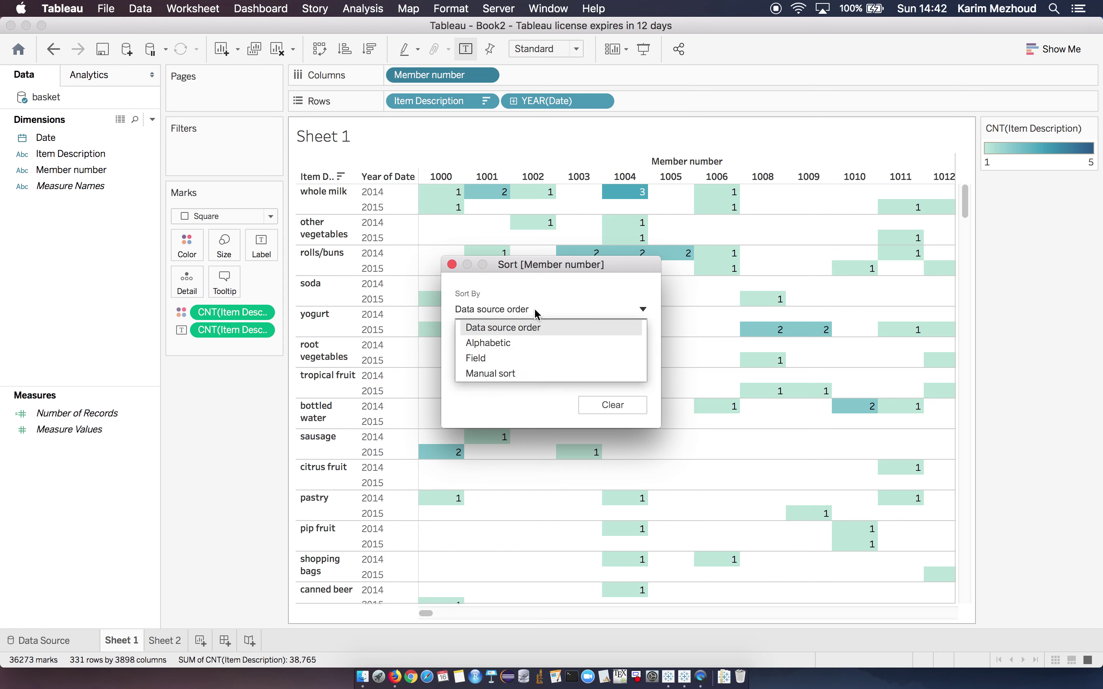
left_click(510, 358)
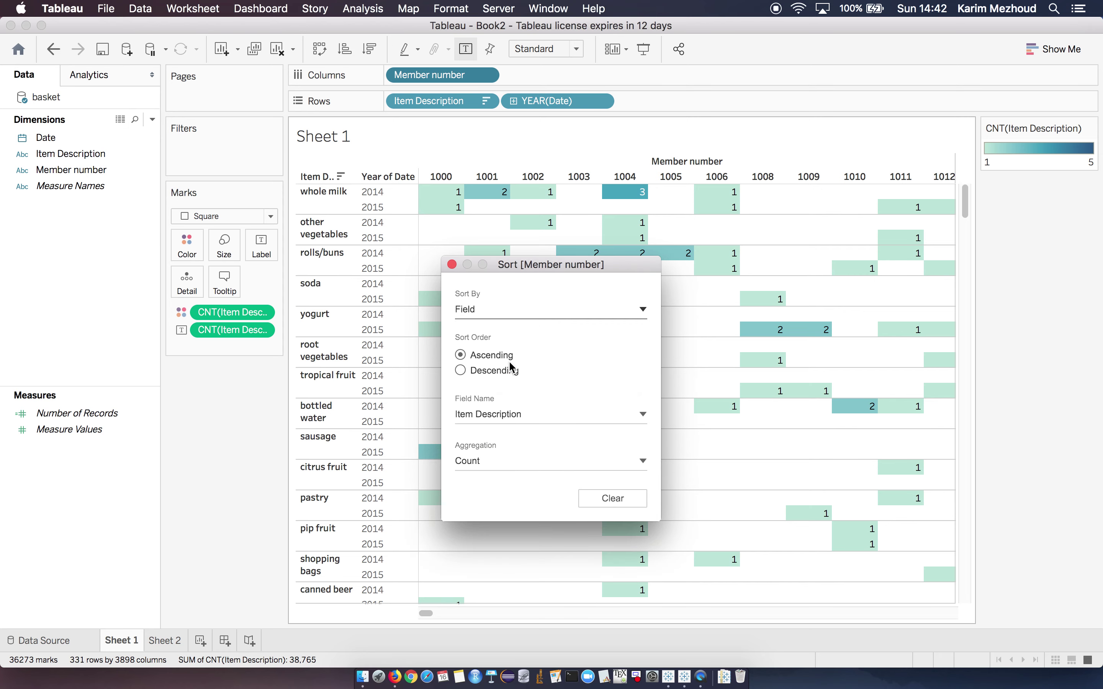
left_click(453, 266)
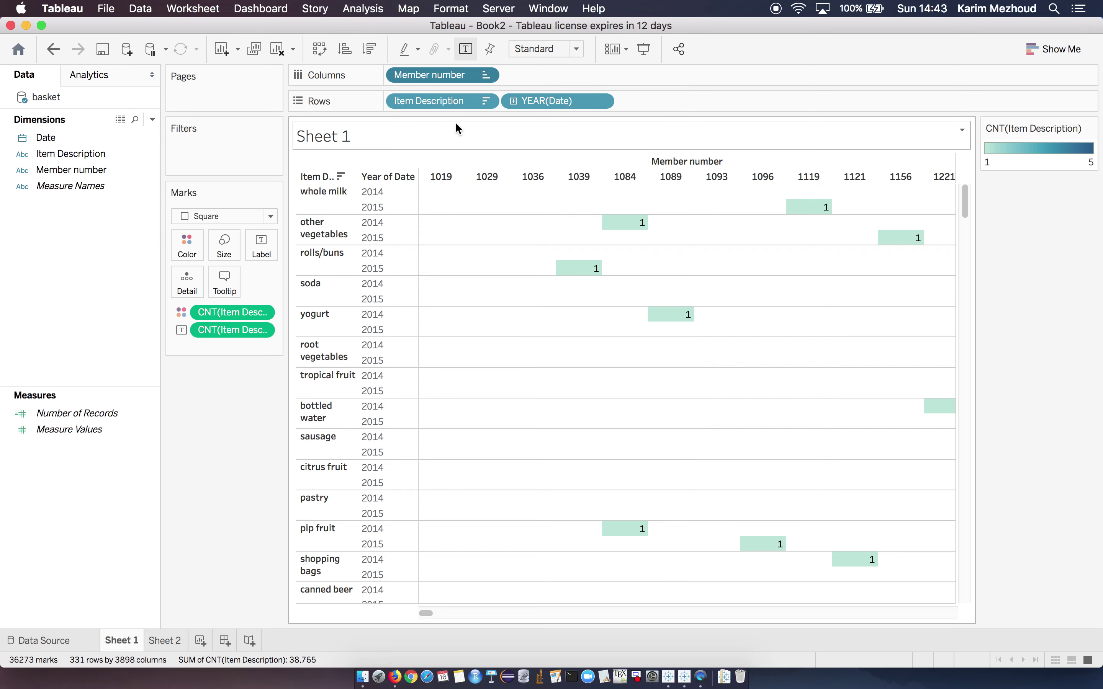
Step: Set the sort order of the Member number columns to descending
left_click(485, 78)
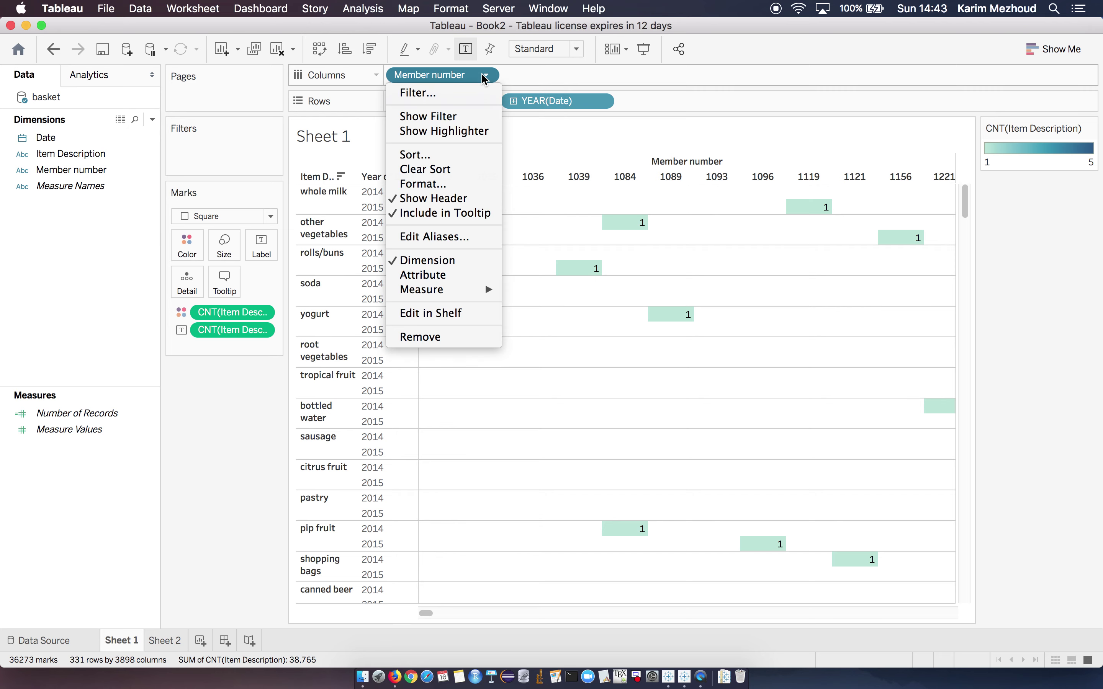
left_click(438, 157)
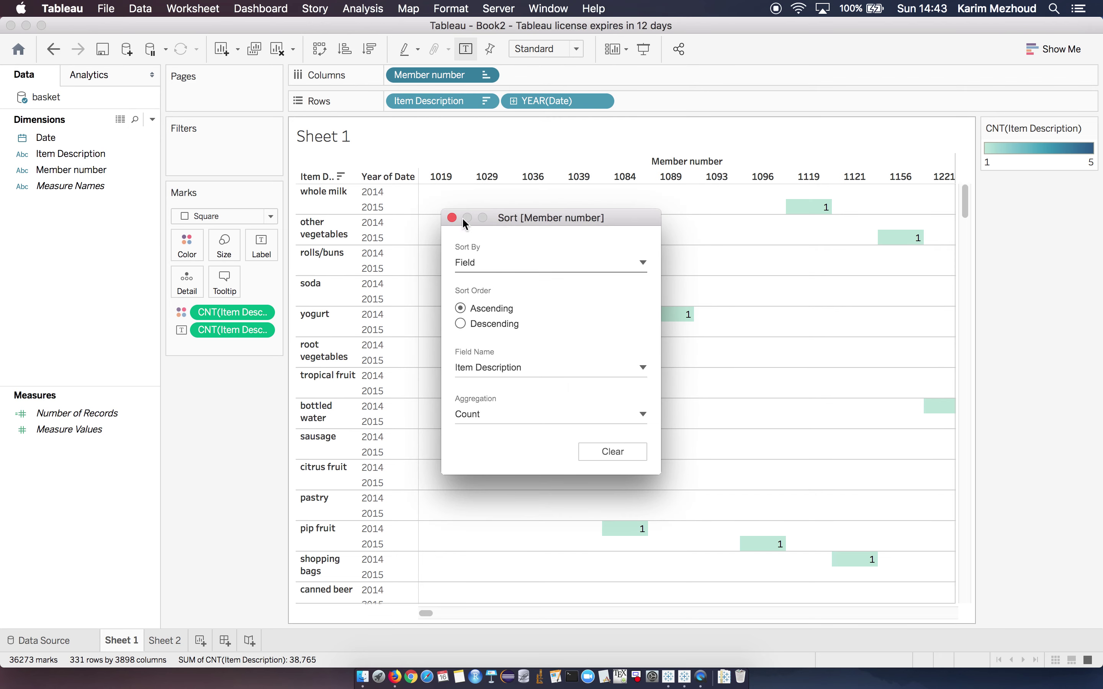
left_click(495, 327)
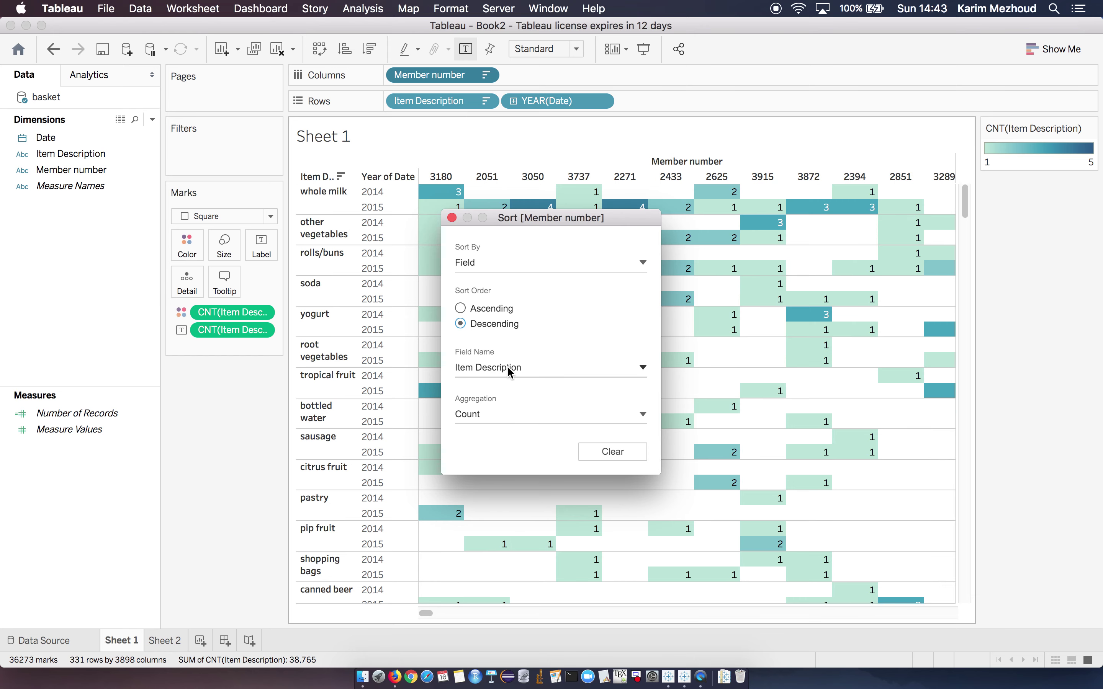
left_click(452, 218)
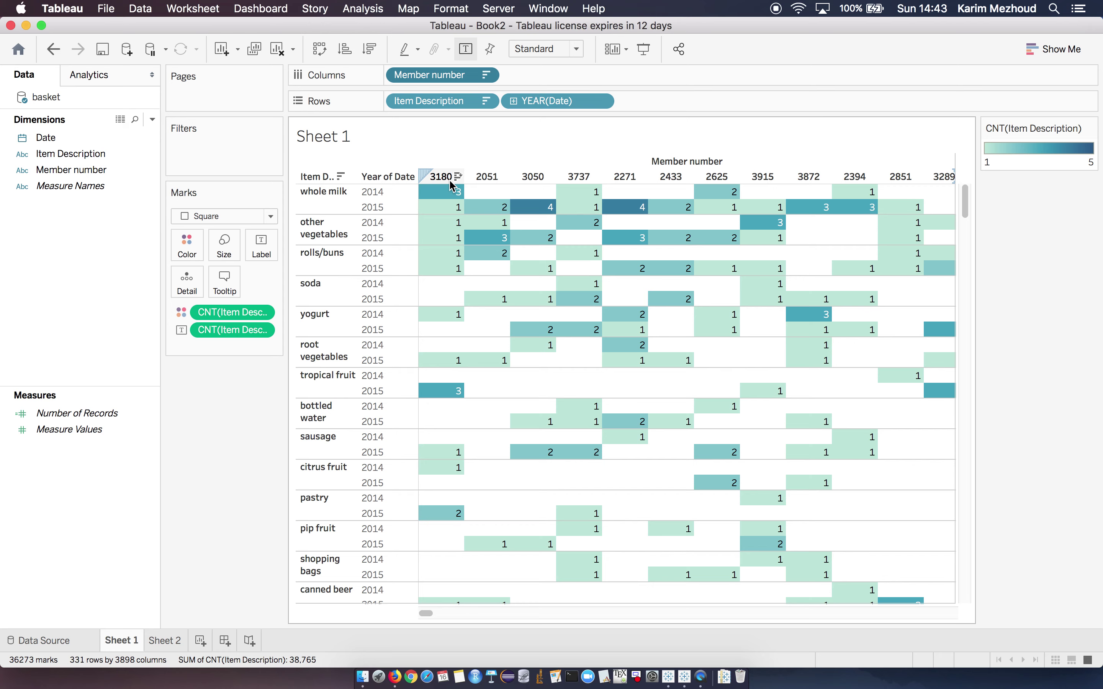
mouse_move(456, 196)
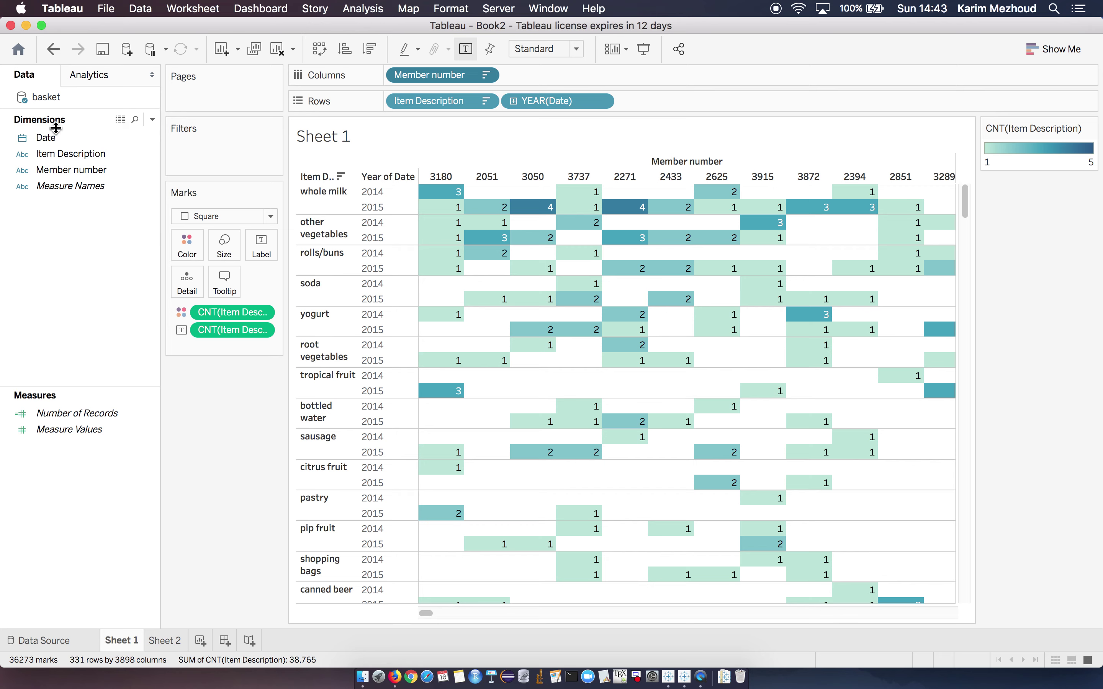
Step: Filter Item Description to the top 10 by the count of the Item Description field
left_click_drag(60, 163, 209, 155)
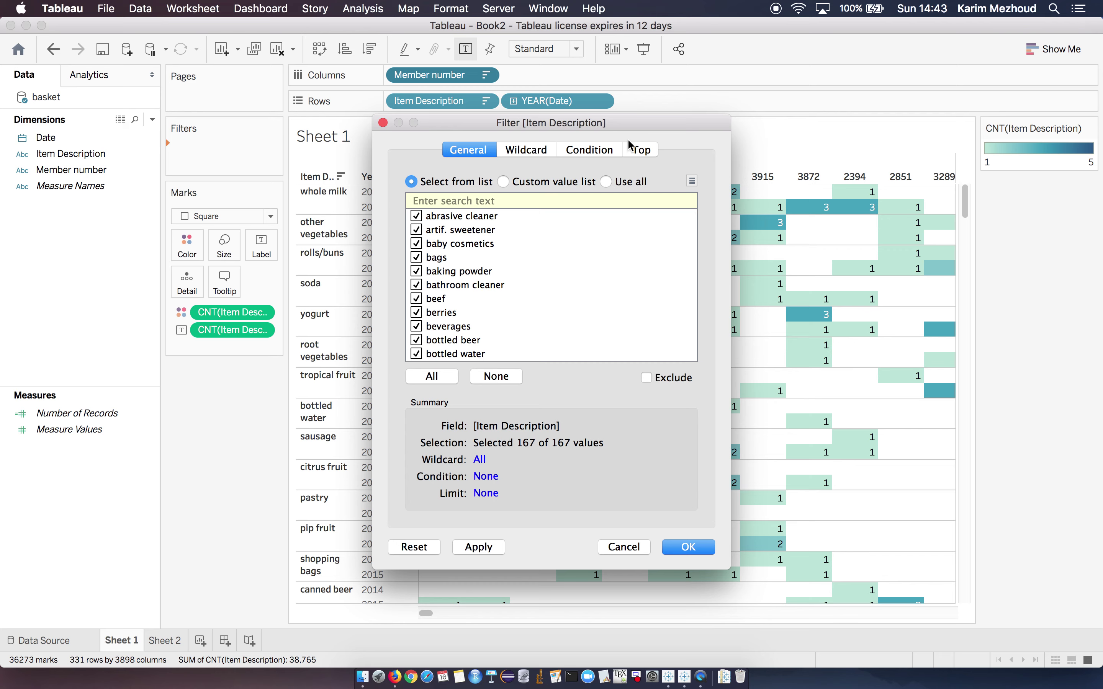
left_click(640, 150)
left_click(412, 192)
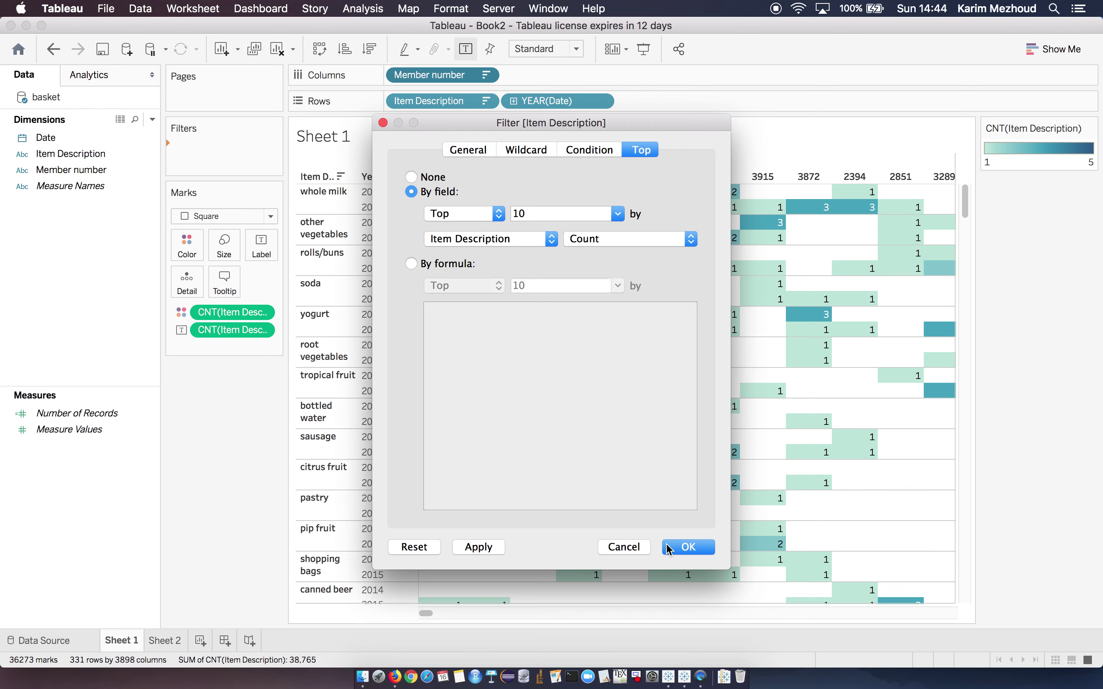
left_click(685, 548)
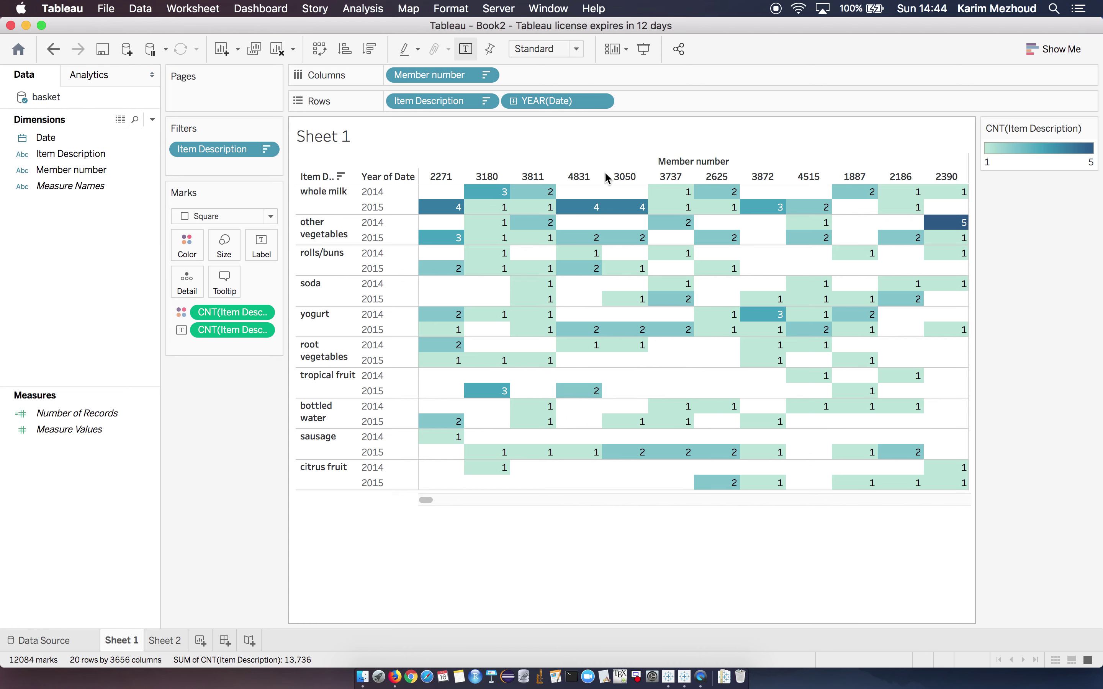
Step: Filter Member number to the top 10 by the count of Item Description and widen the Item Description header column to fit its names
mouse_move(89, 169)
left_mouse_down()
mouse_move(57, 175)
mouse_move(206, 173)
left_mouse_up()
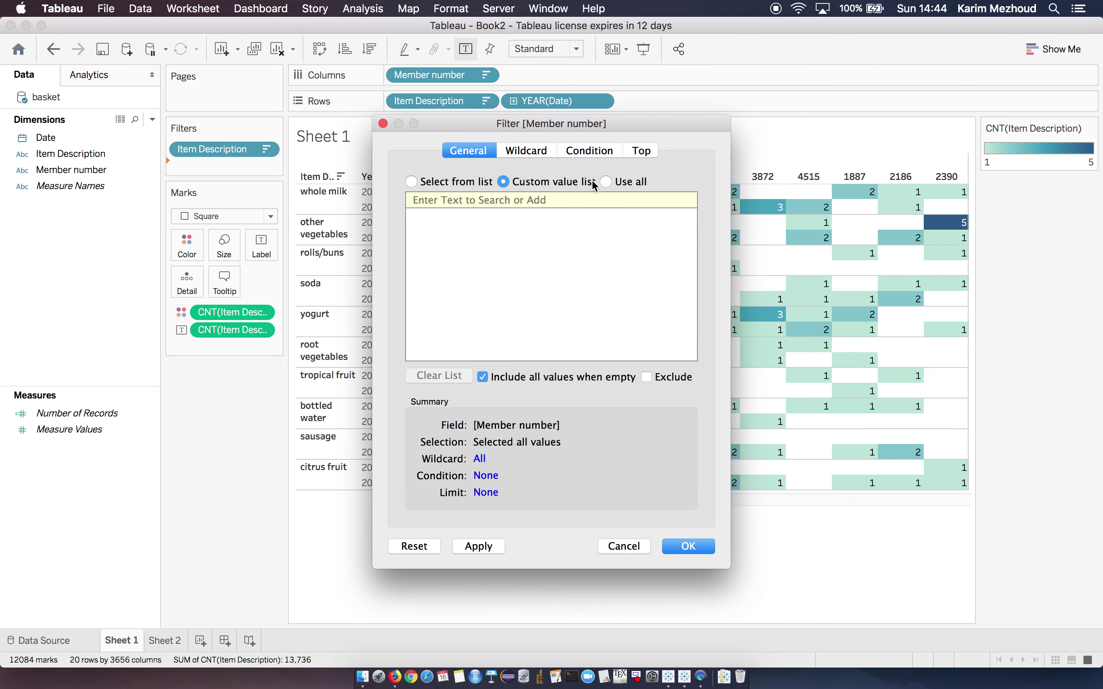
left_click(641, 150)
left_click(412, 192)
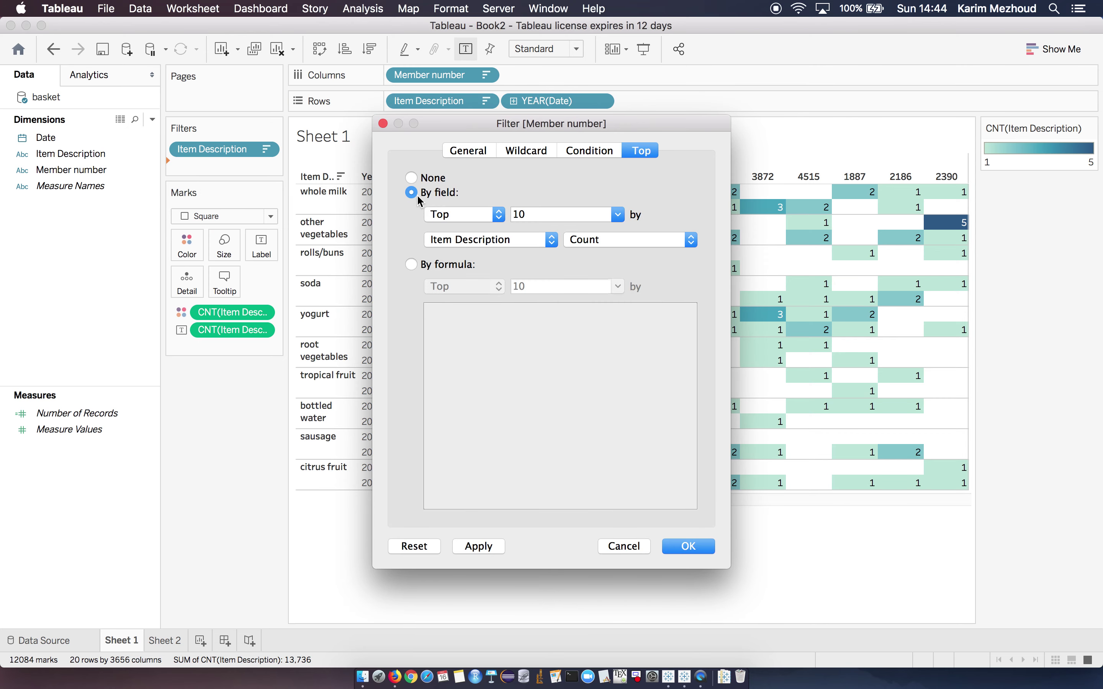
left_click(689, 548)
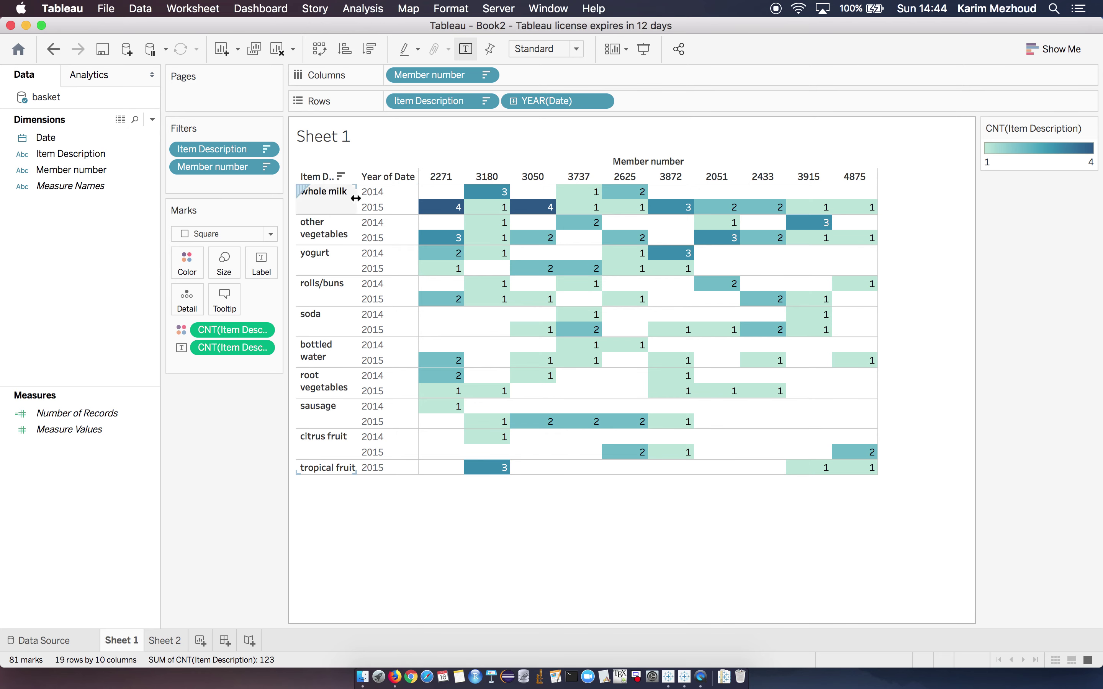
left_click_drag(355, 199, 396, 199)
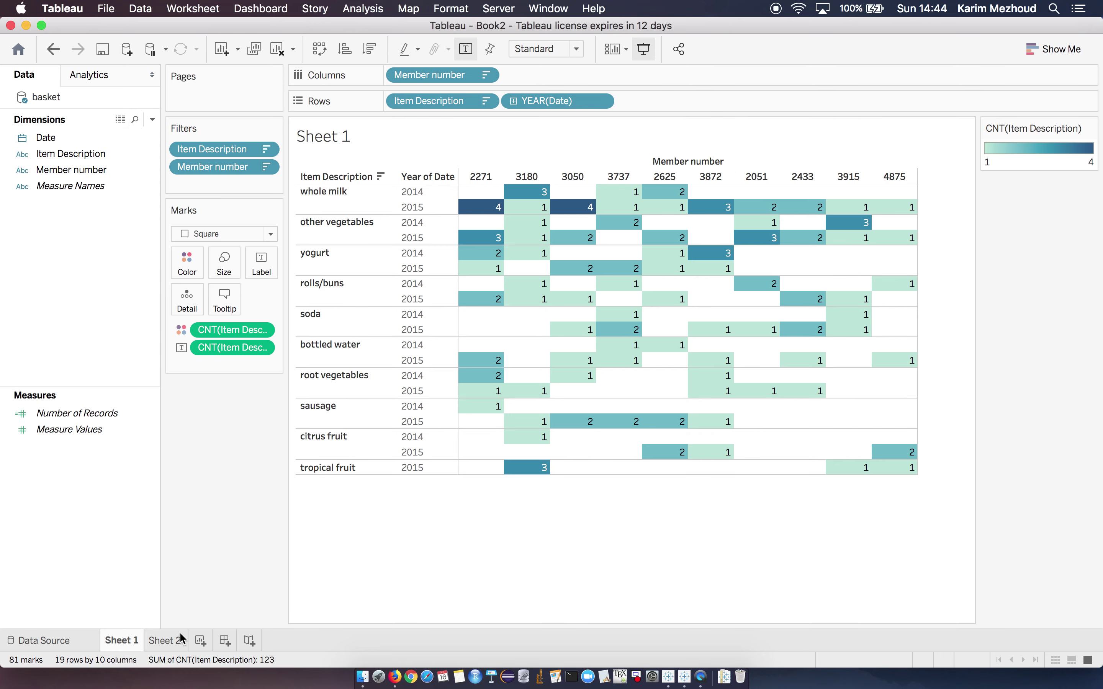
Step: Switch to Sheet 2 and lay out its columns by the year and quarter of Date
mouse_move(170, 647)
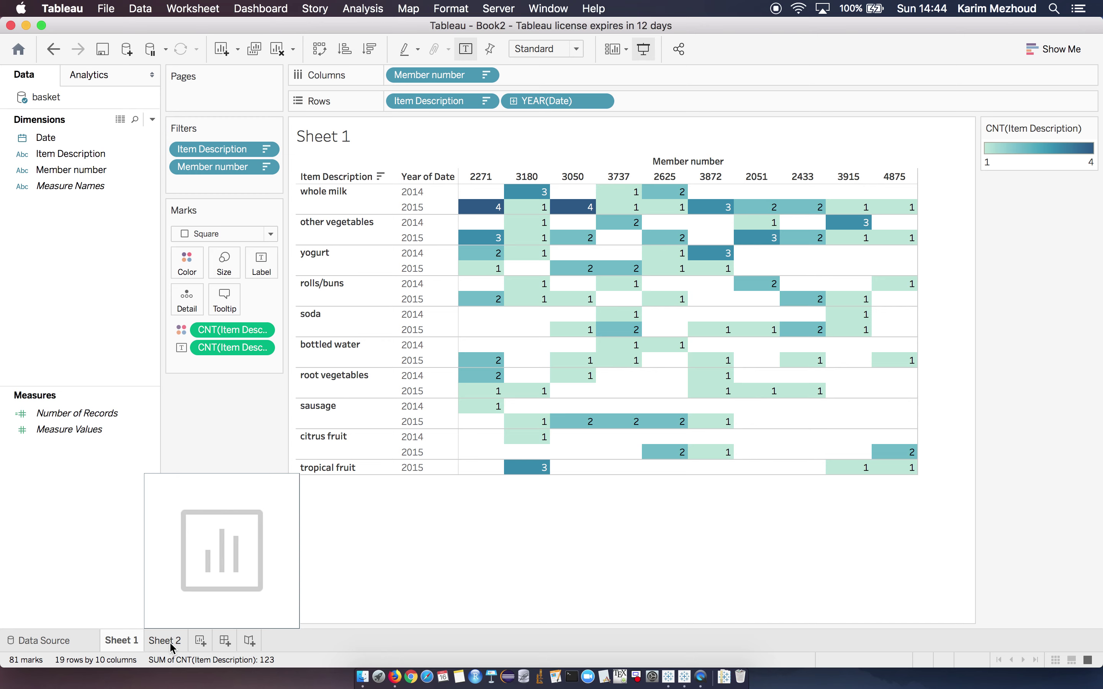
left_click(172, 643)
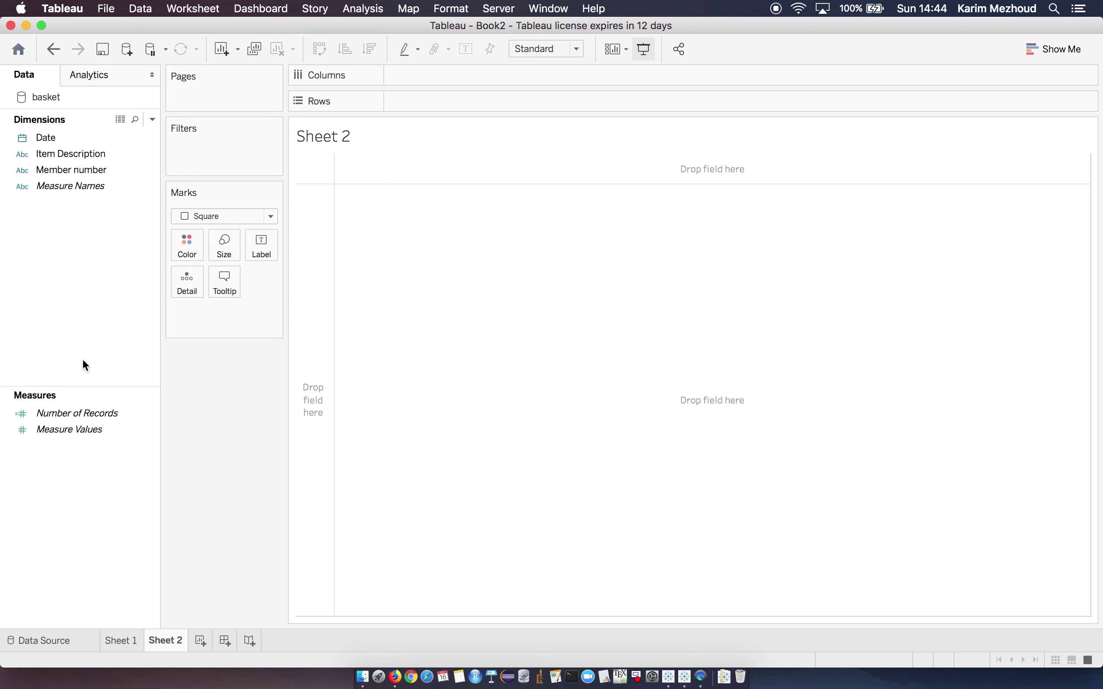
left_click_drag(48, 138, 440, 73)
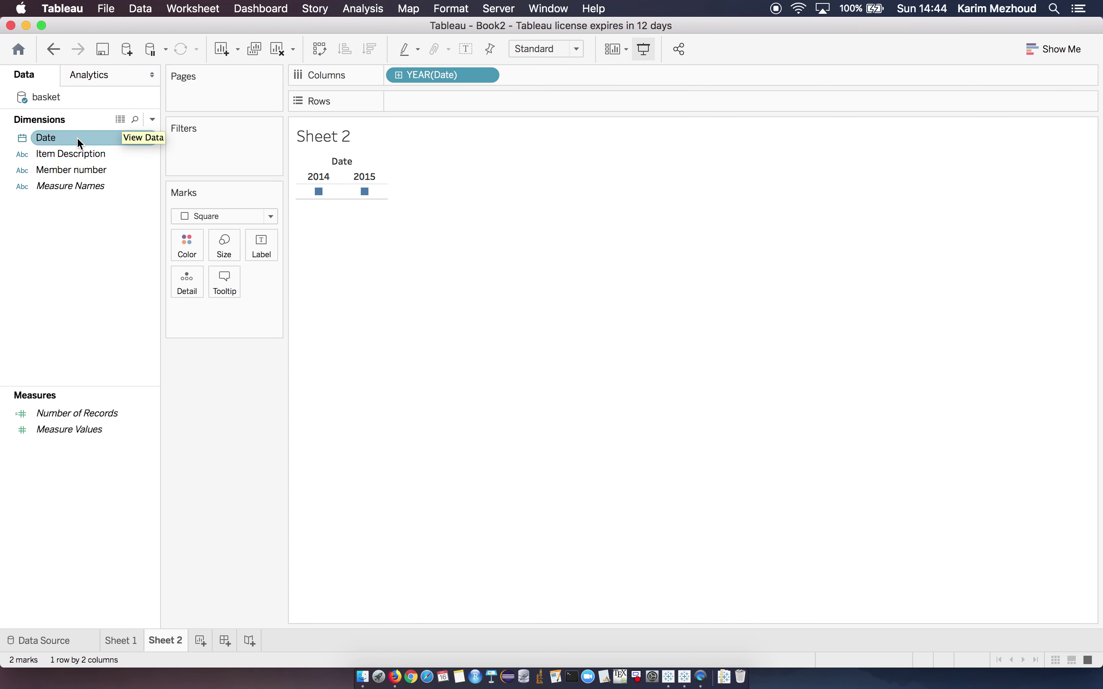
left_click_drag(78, 138, 557, 81)
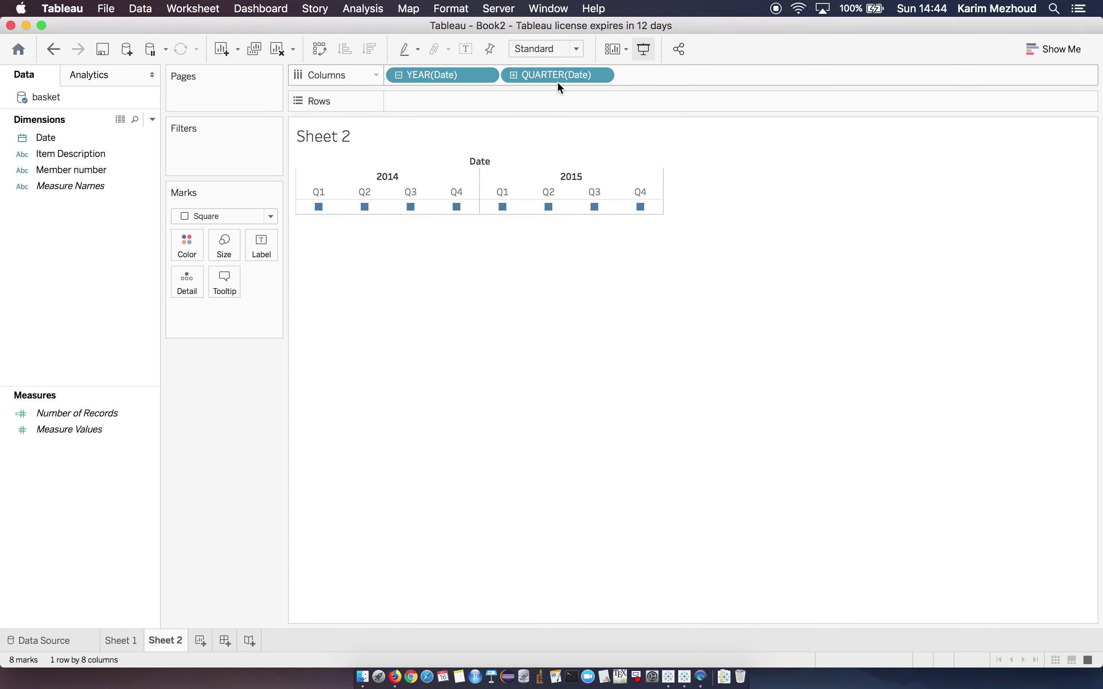
Step: Set Sheet 2's rows to Item Description followed by Member number, keeping all members
left_click_drag(40, 153, 400, 106)
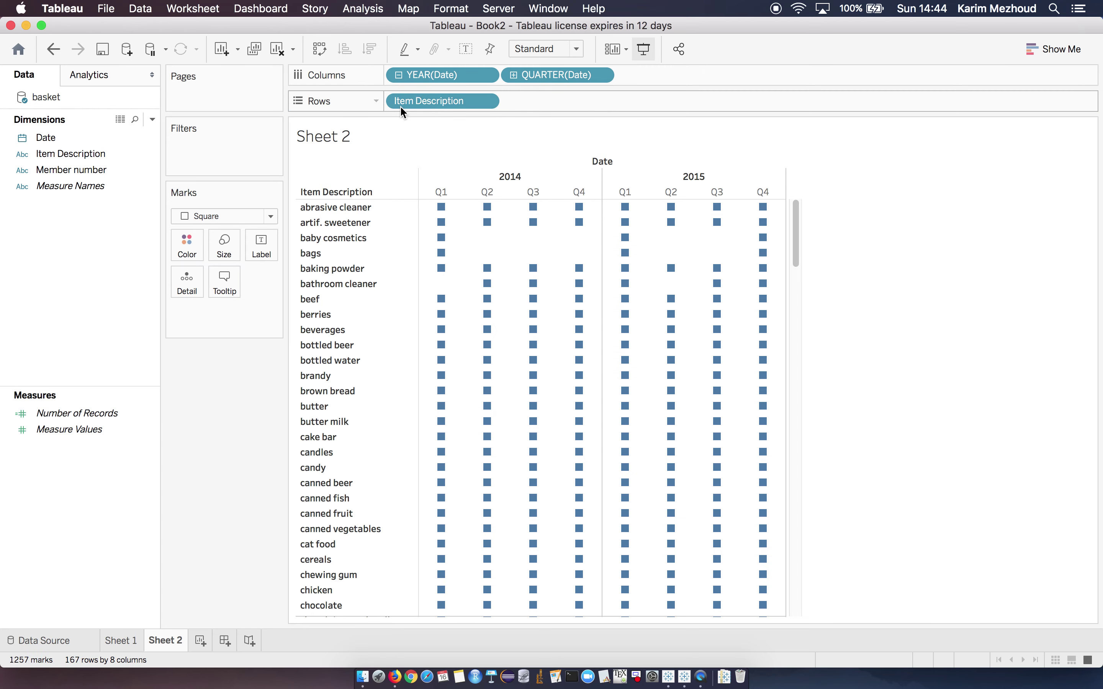
left_click(62, 171)
left_click_drag(62, 173, 570, 102)
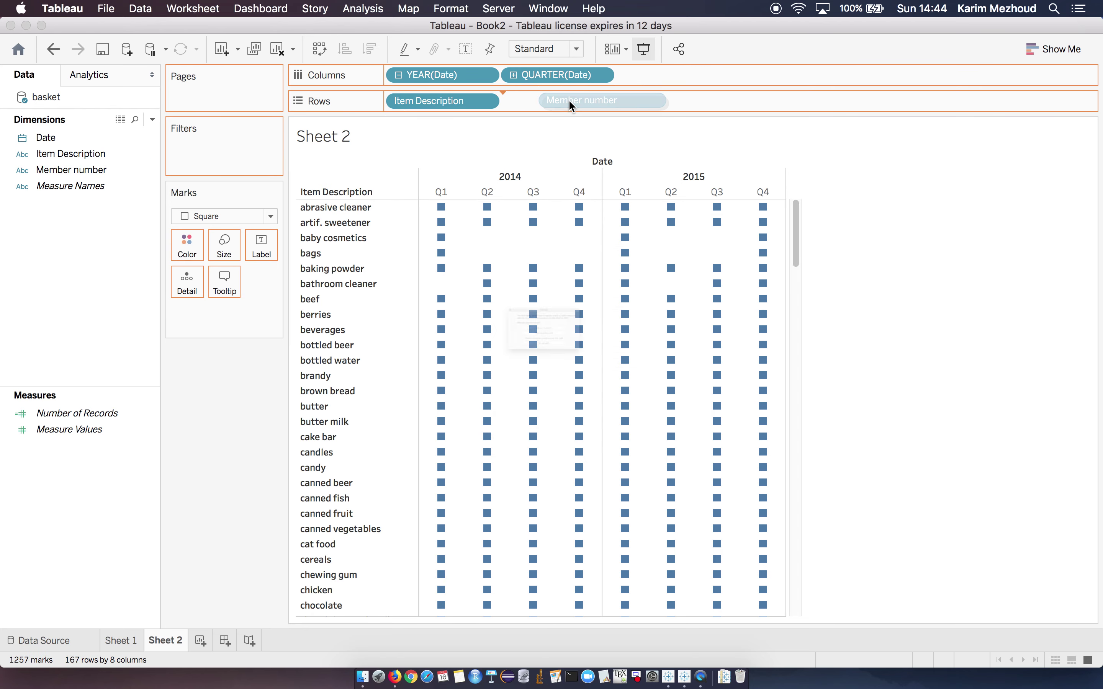
left_click(597, 366)
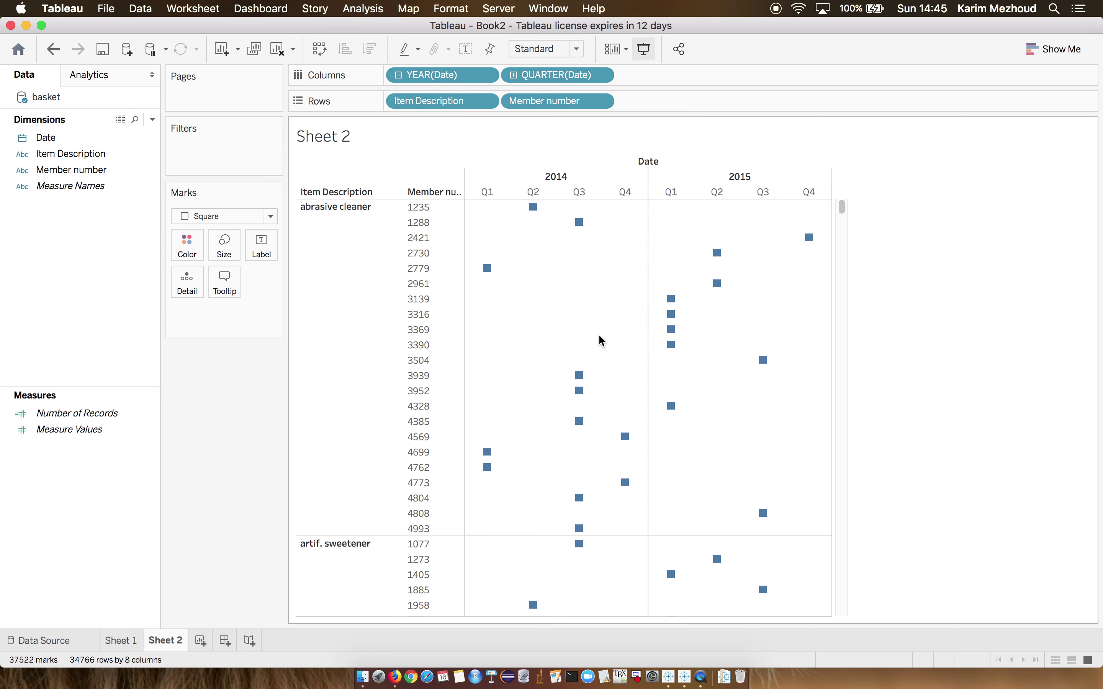
Step: Add Item Description to Sheet 2's marks as a Count measure and use it to color the squares
left_click(72, 170)
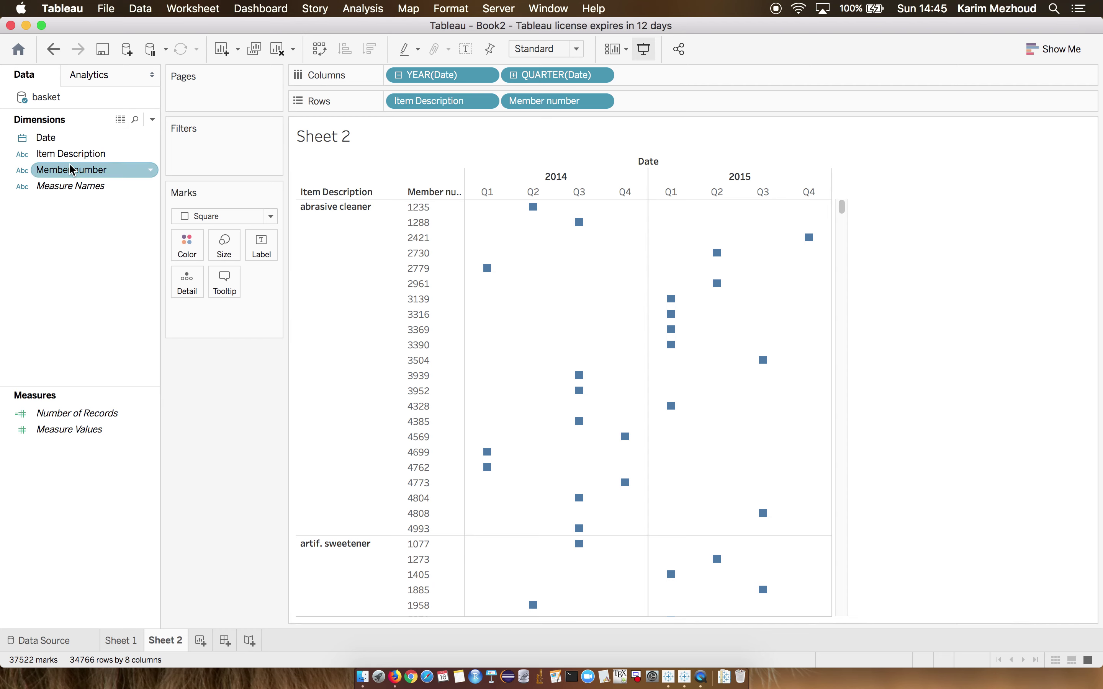
left_click_drag(71, 153, 223, 323)
left_click(264, 314)
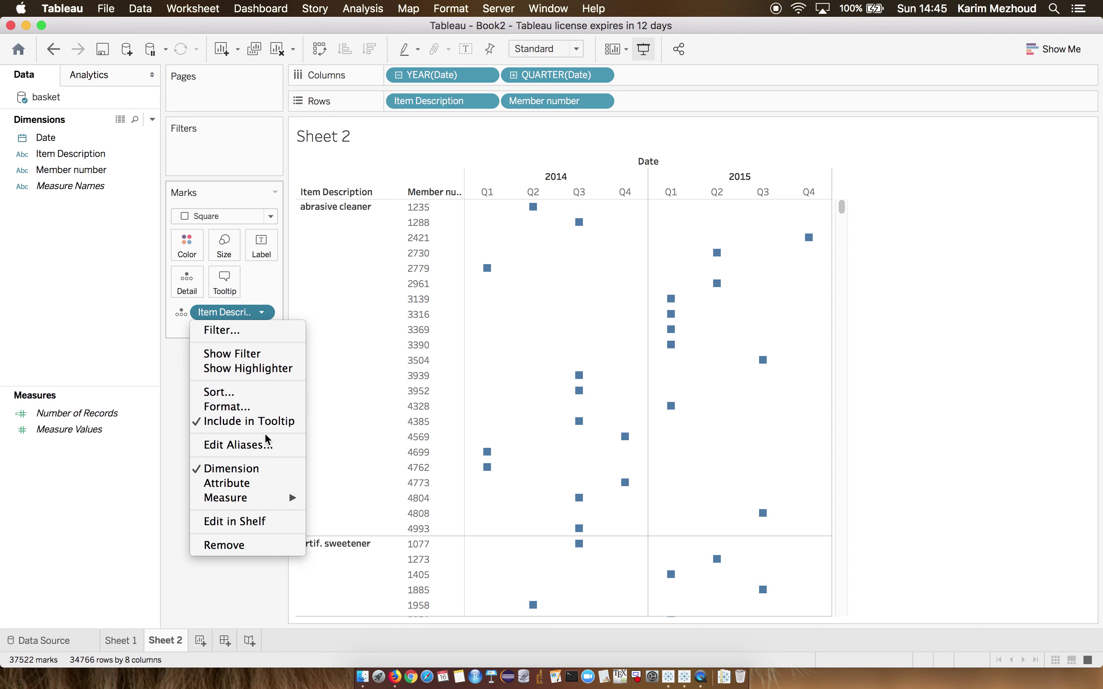
left_click(348, 529)
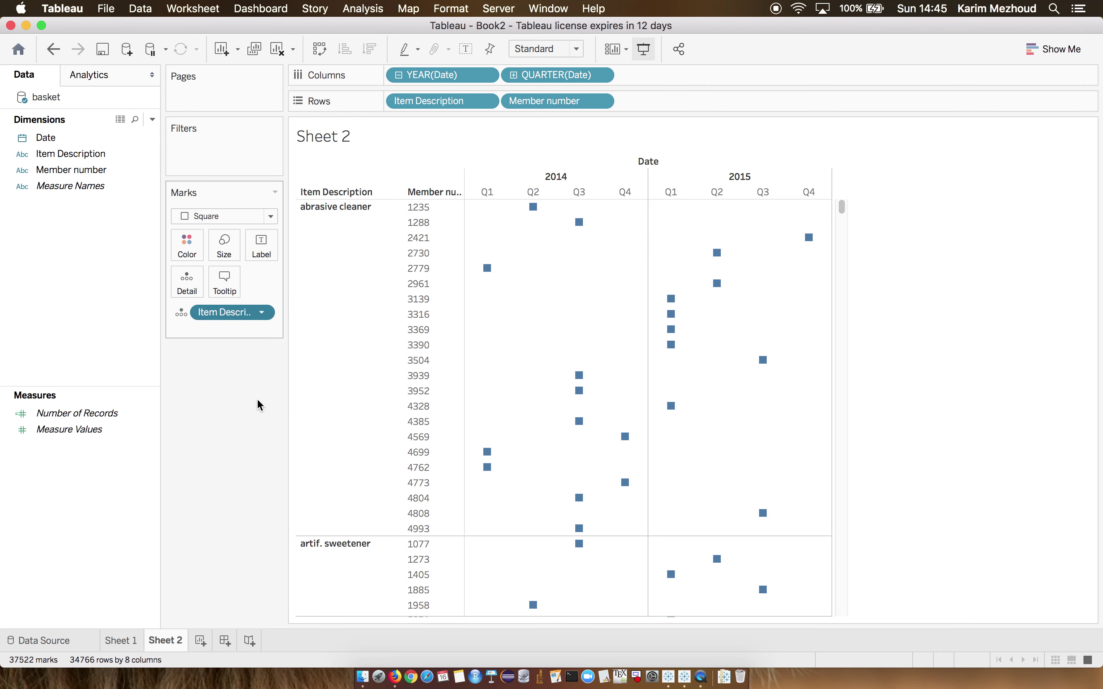
left_click_drag(221, 313, 191, 249)
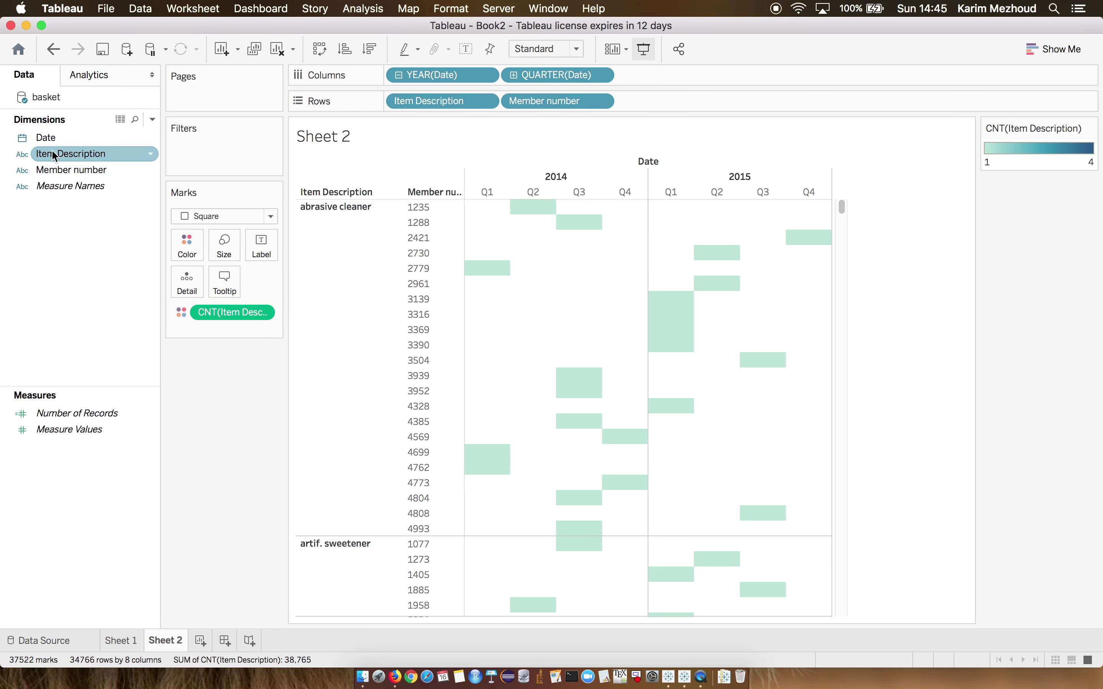
Step: Add a second Item Description to Sheet 2's marks as a Count measure and show it as the label
left_click_drag(51, 153, 213, 325)
left_click(262, 330)
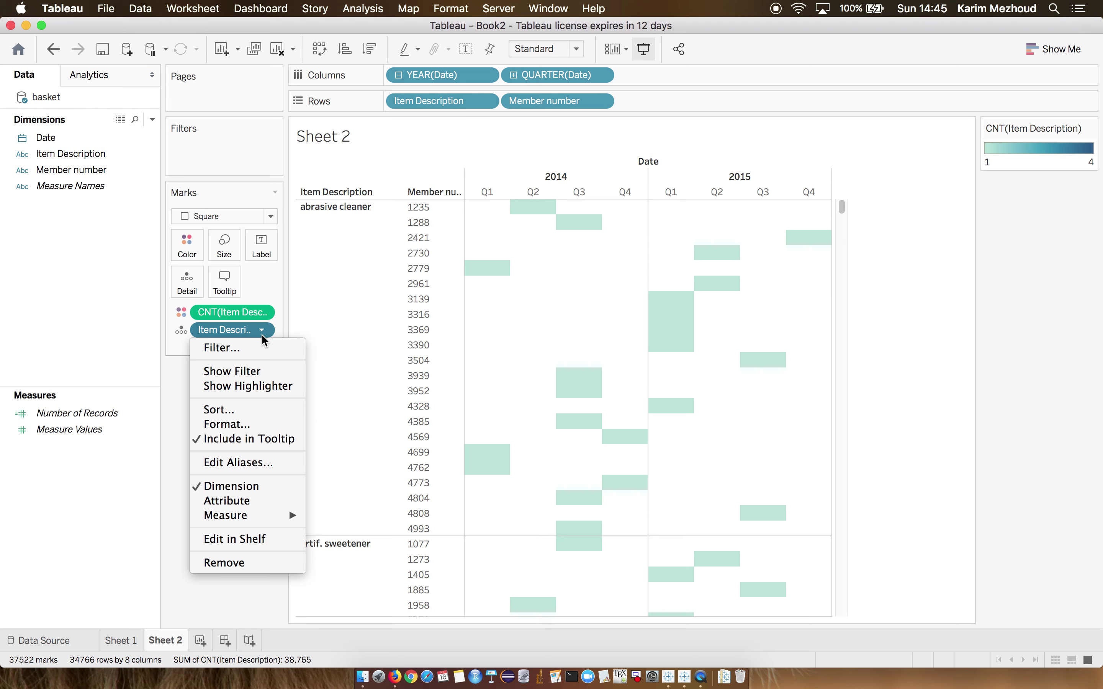
mouse_move(258, 517)
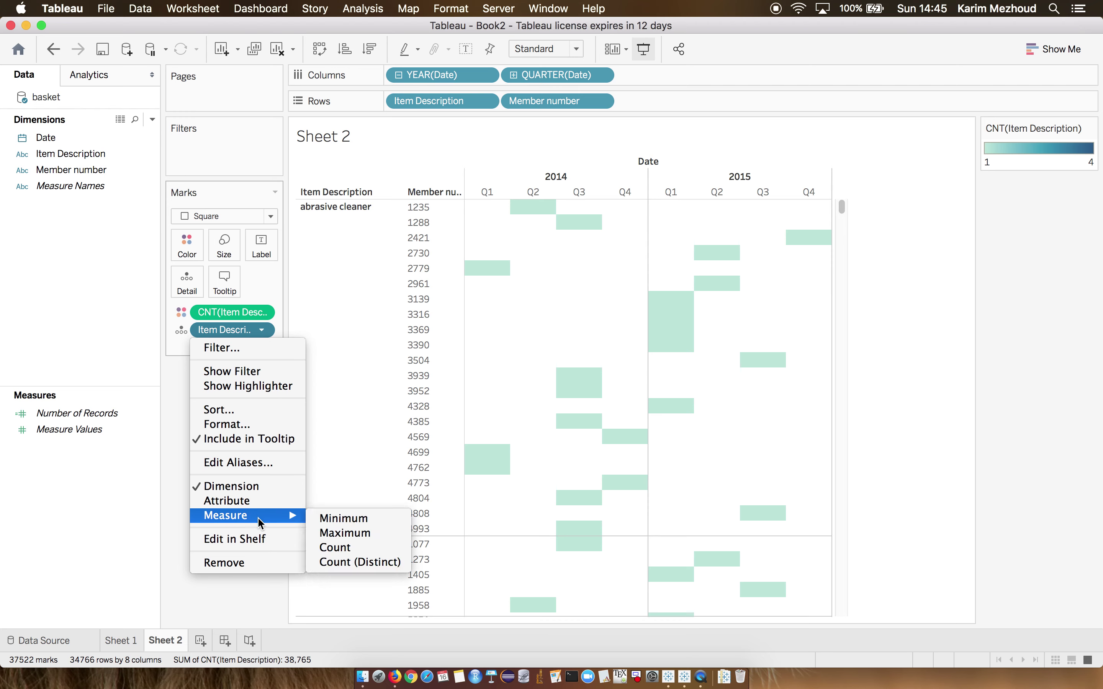
left_click(335, 548)
left_click_drag(214, 330, 270, 253)
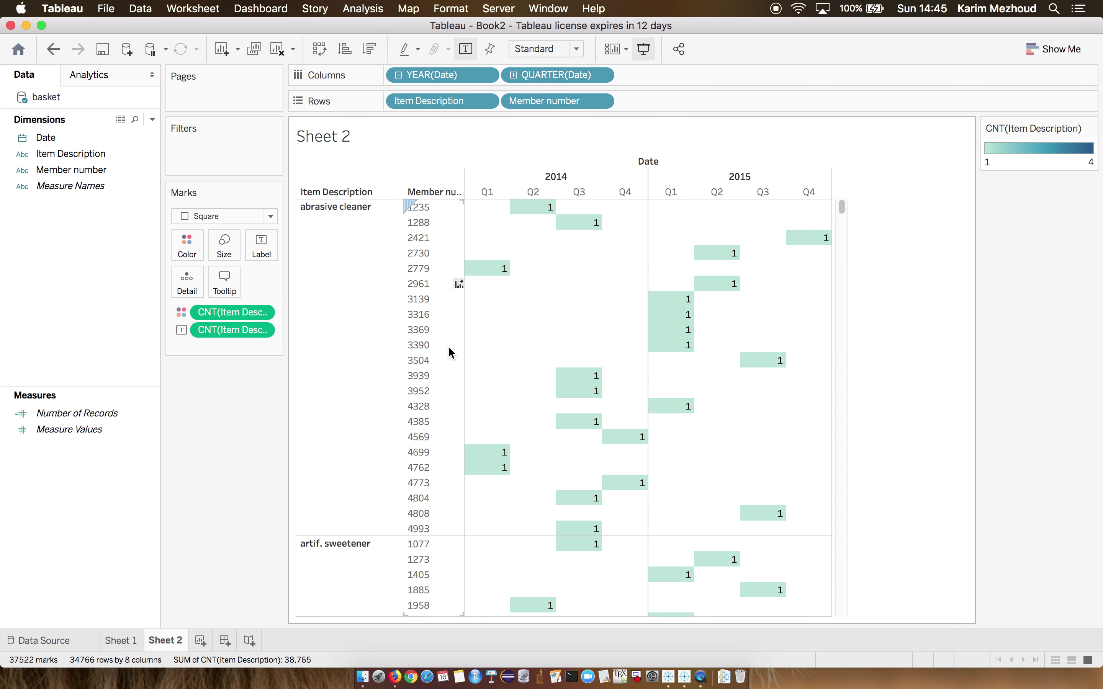
Step: Filter Sheet 2's Member number to the top 10 by the count of Item Description
left_click_drag(104, 175, 205, 160)
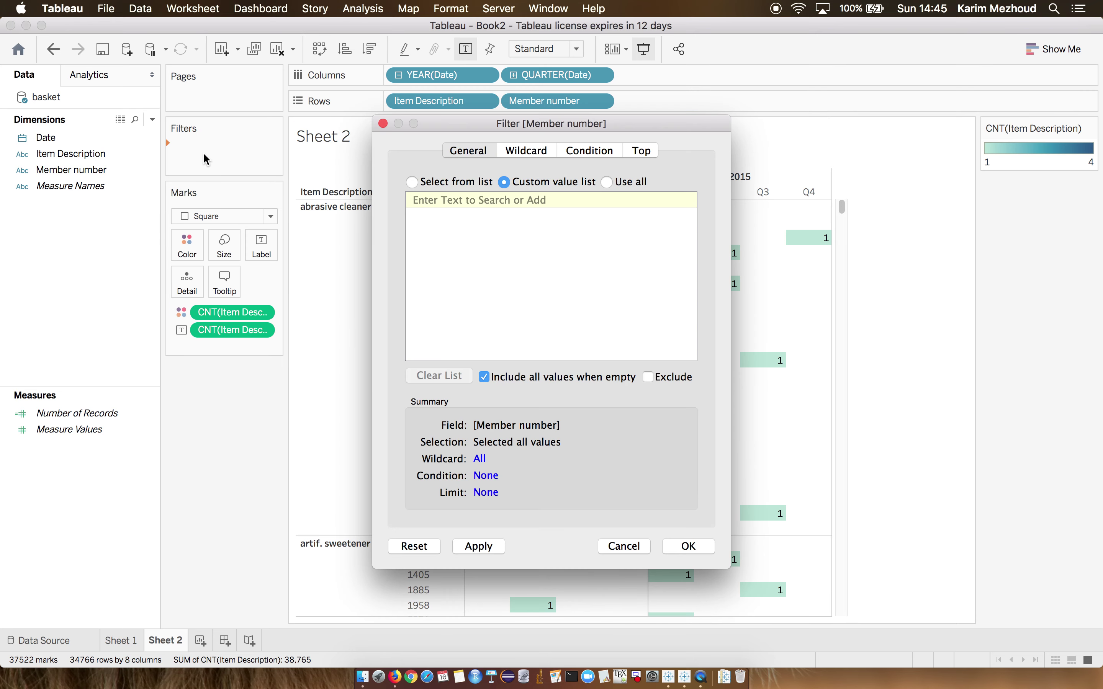
left_click(651, 153)
left_click(411, 193)
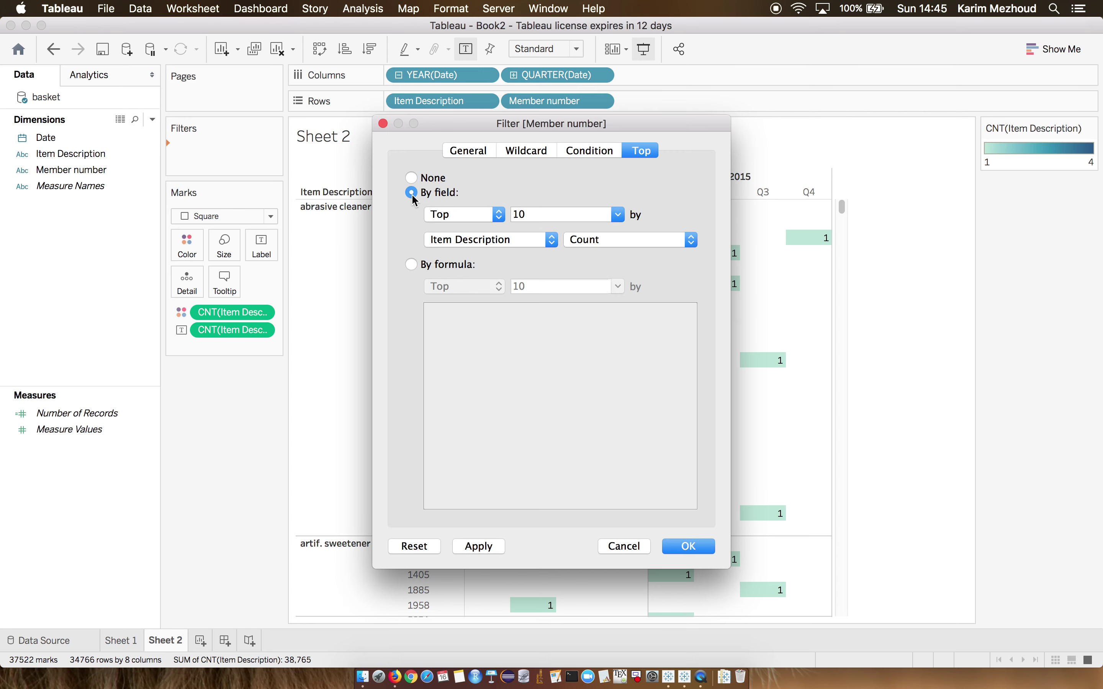
left_click(684, 552)
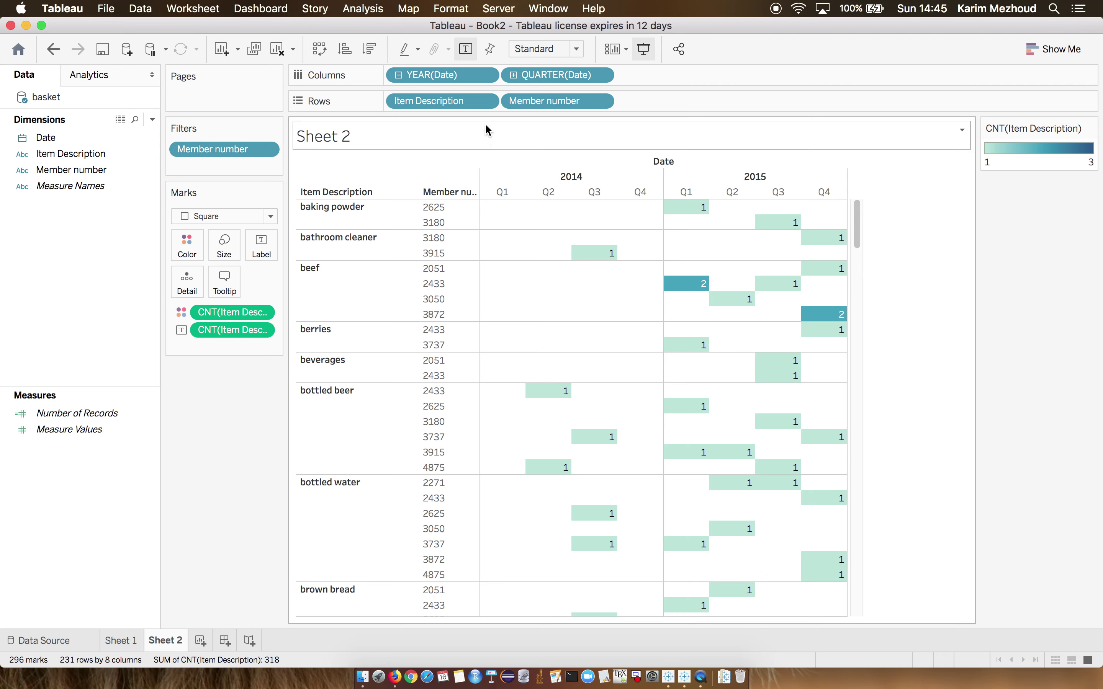
Step: Sort Sheet 2's Item Description rows in descending order by the Item Description field with the Count aggregation
left_click(487, 103)
mouse_move(453, 302)
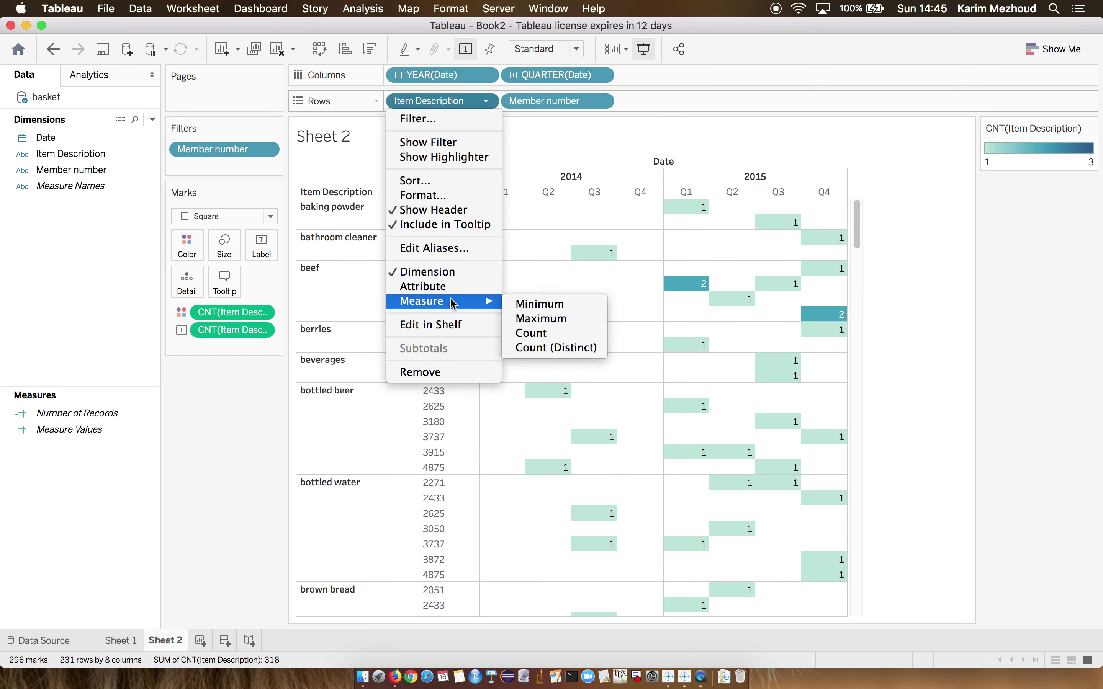
key("Escape")
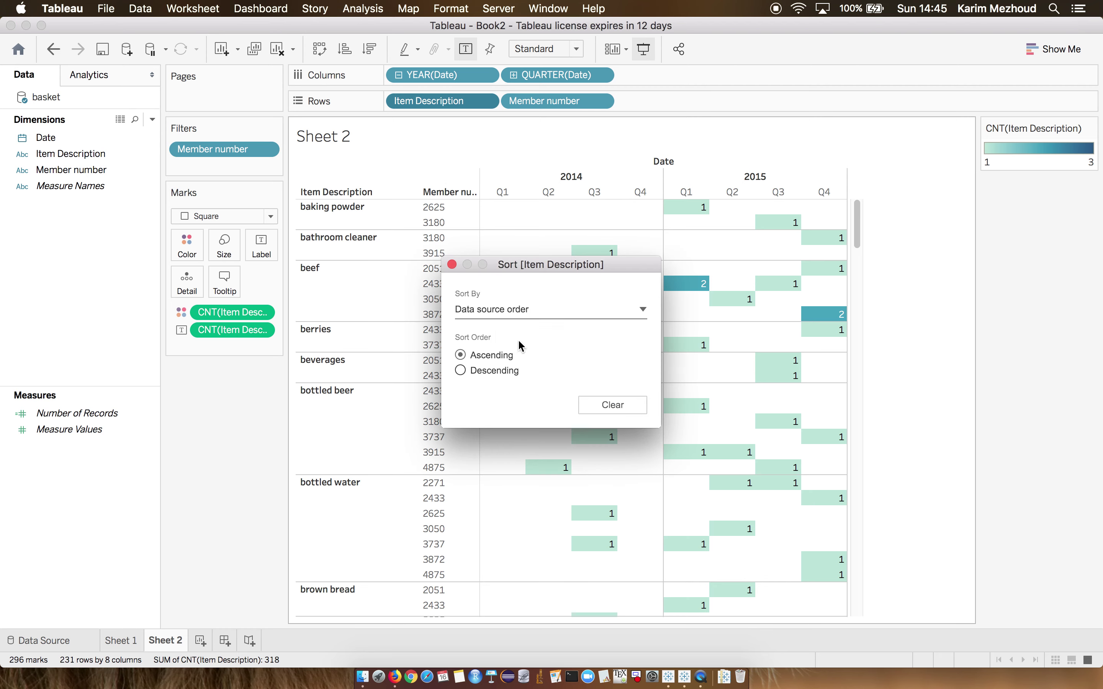
left_click(497, 372)
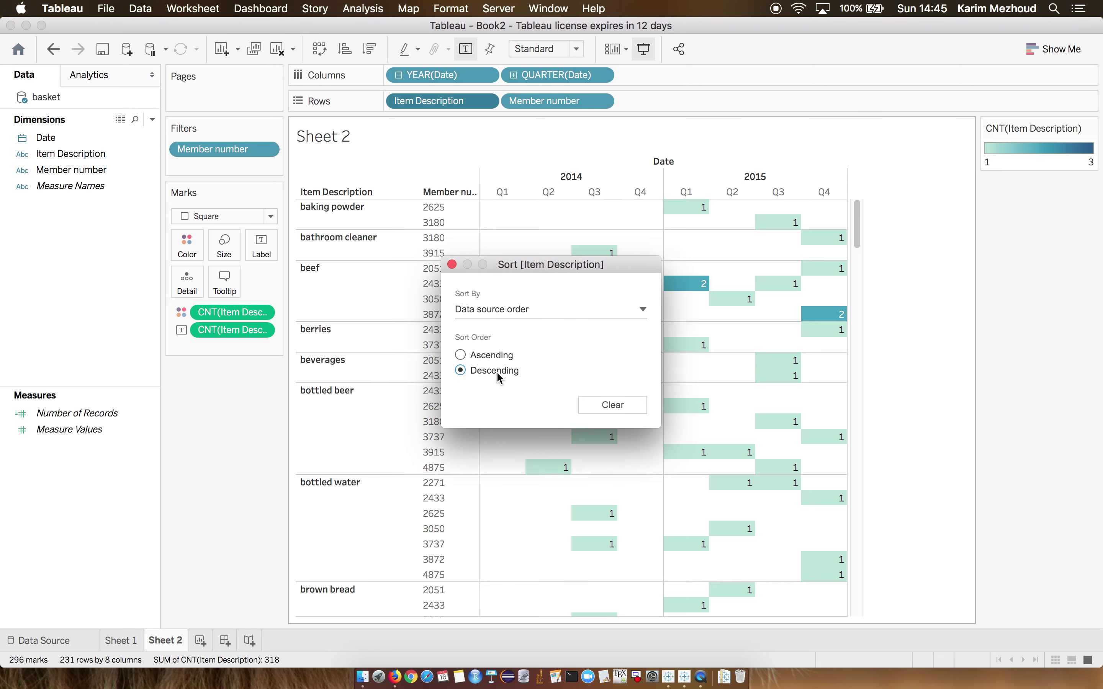
left_click(601, 310)
left_click(518, 358)
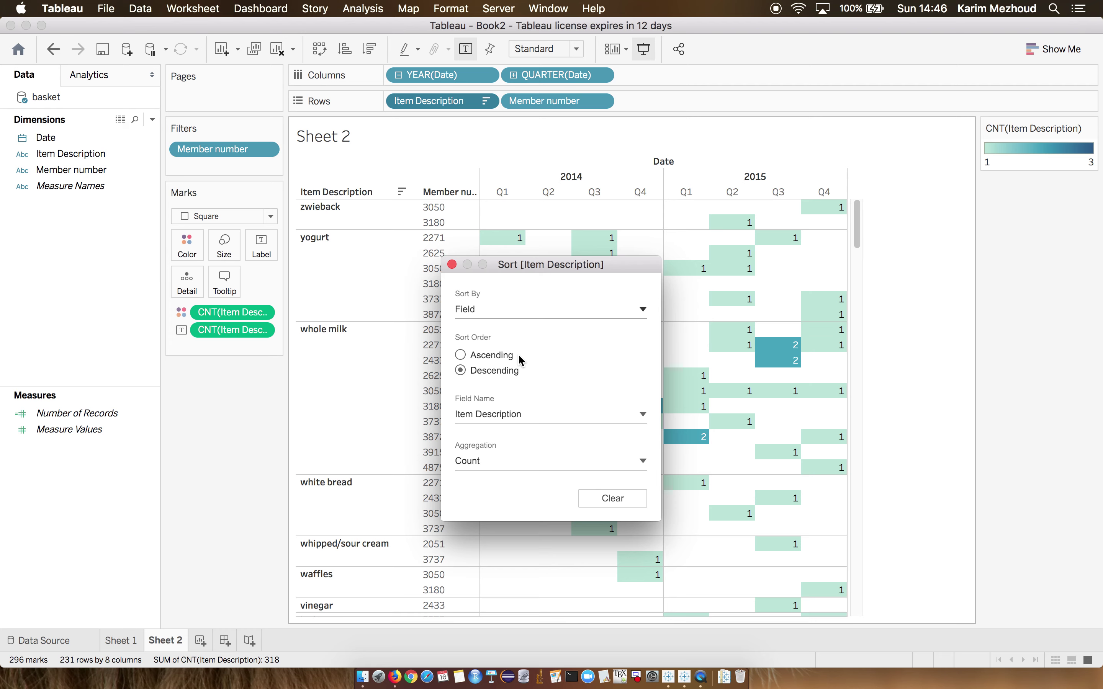
left_click(451, 265)
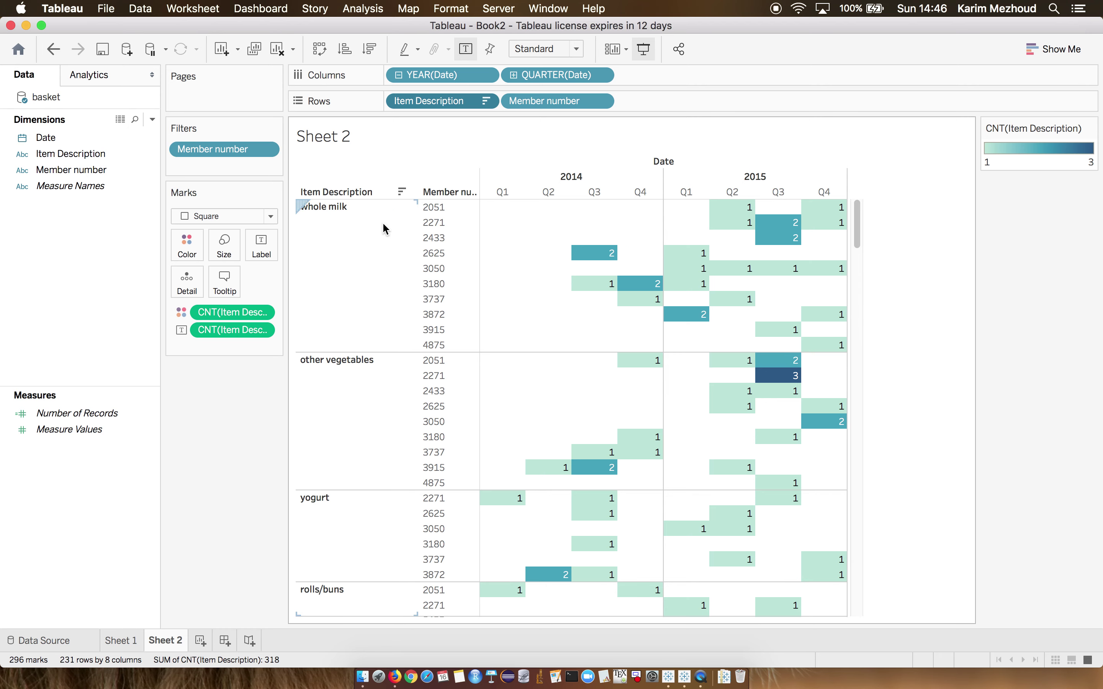
Step: Examine the sorted Sheet 2 heat map for each member's item counts by quarter, including the squares' tooltips
left_click(337, 212)
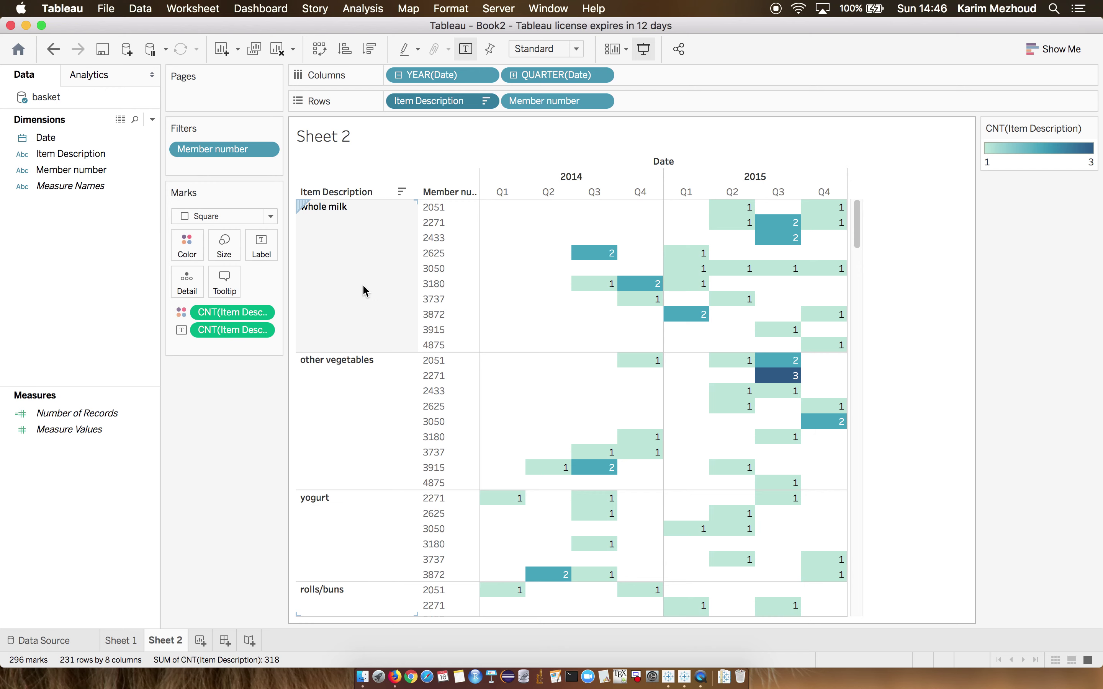
scroll(360, 508, "down", 1)
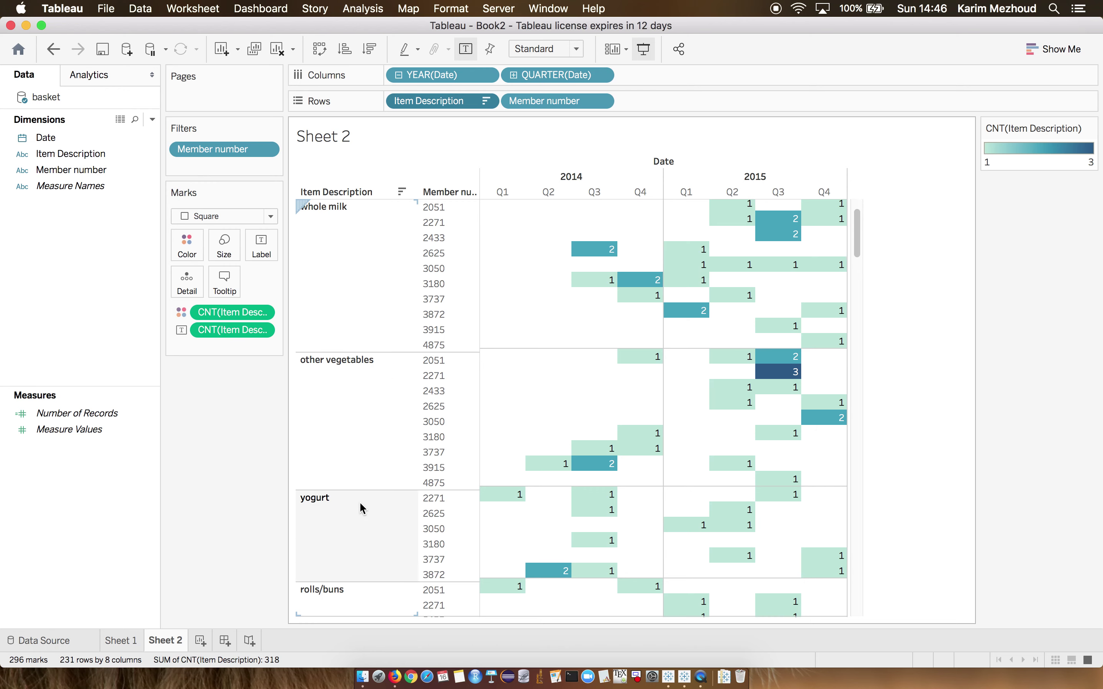
scroll(360, 508, "down", 5)
scroll(381, 387, "up", 6)
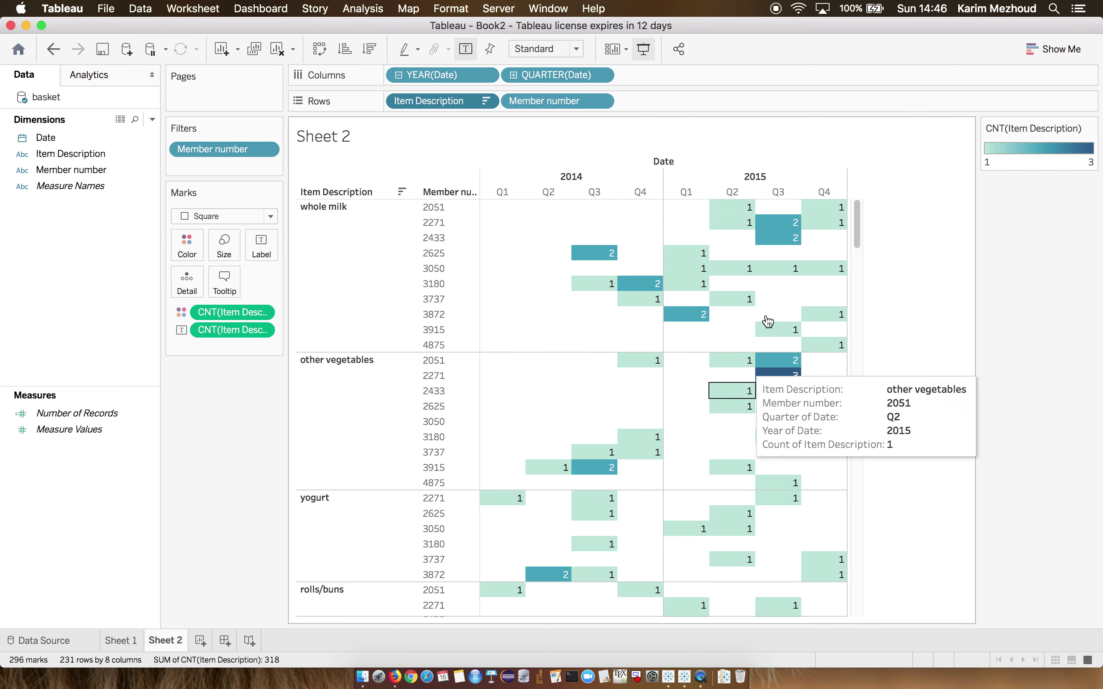
mouse_move(767, 322)
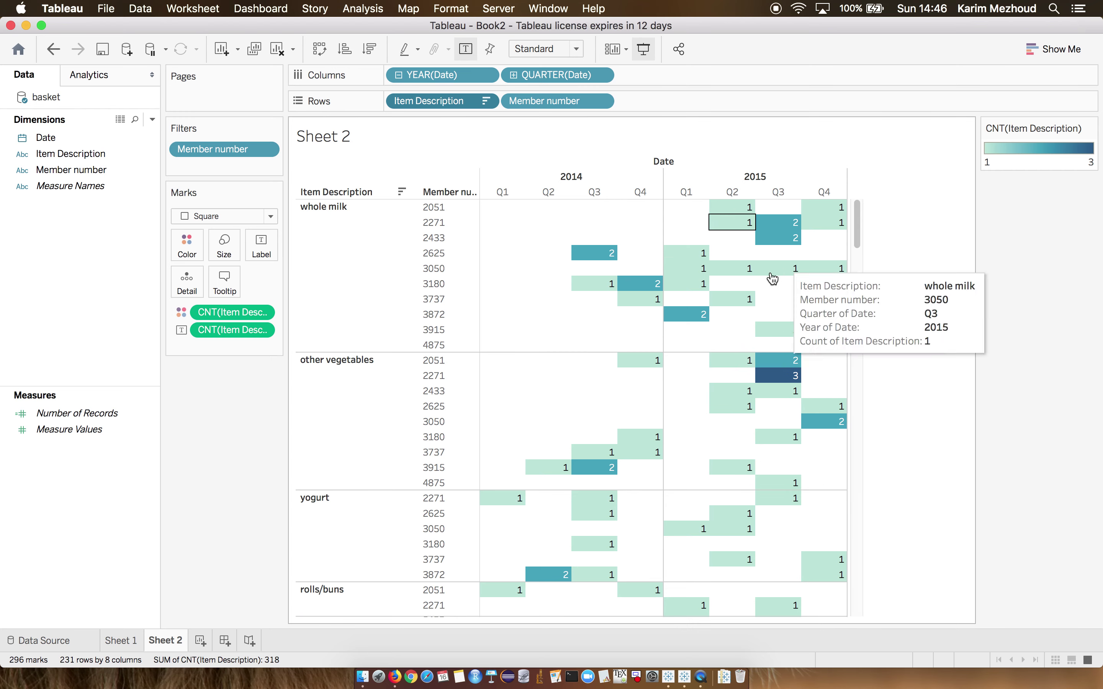